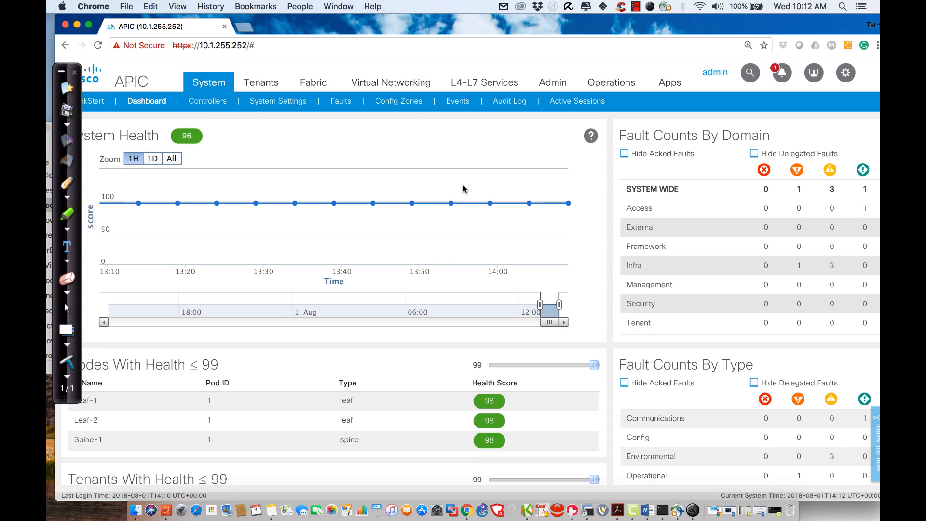
- Open tenant TN-DEMO from the All Tenants list
left_click(267, 84)
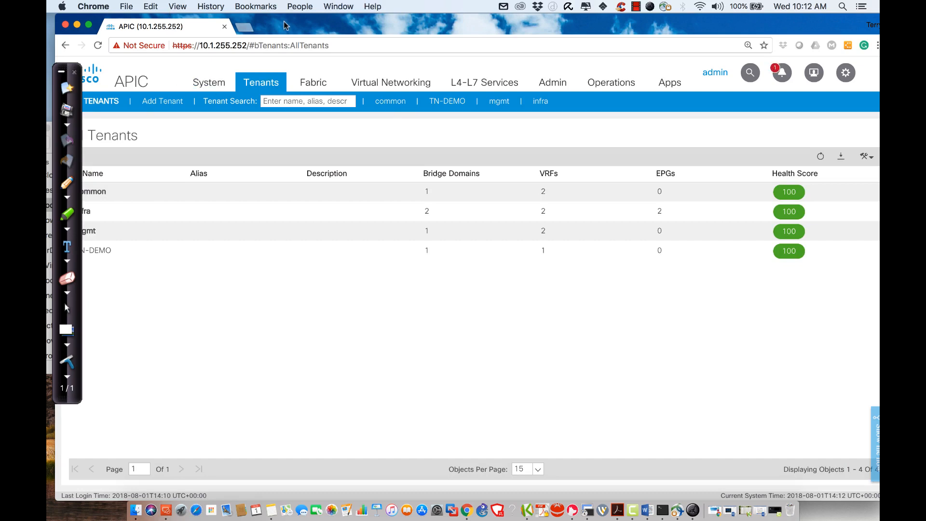
left_click_drag(284, 25, 312, 25)
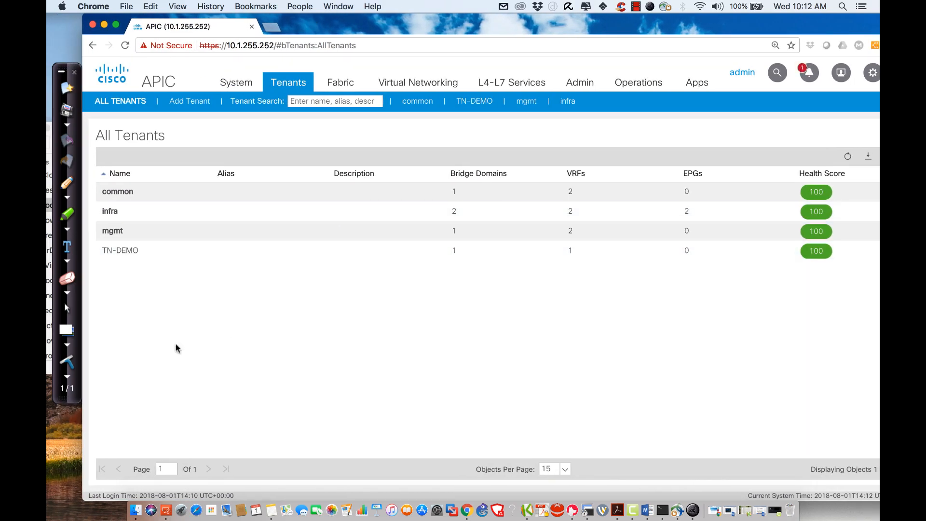
double_click(123, 253)
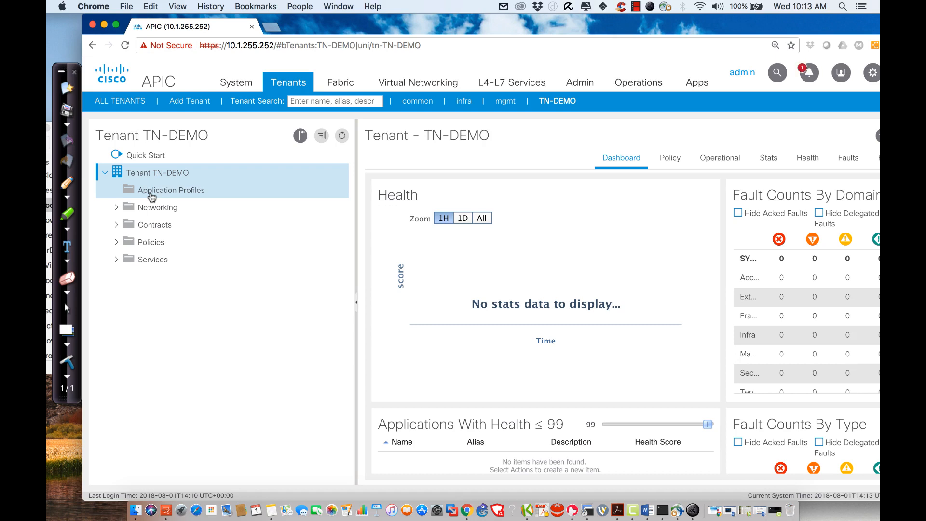
- Start a new application profile under TN-DEMO and begin naming it AP-DEMO
right_click(151, 197)
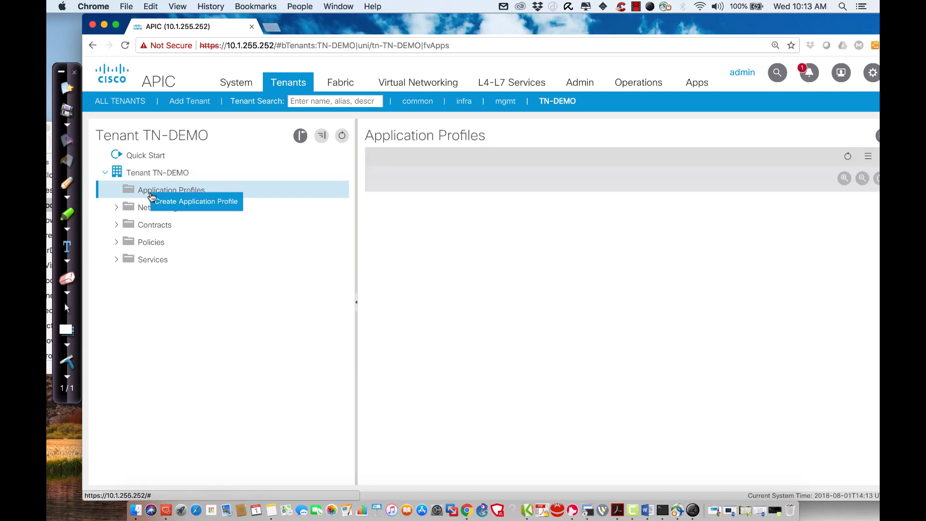
left_click(187, 206)
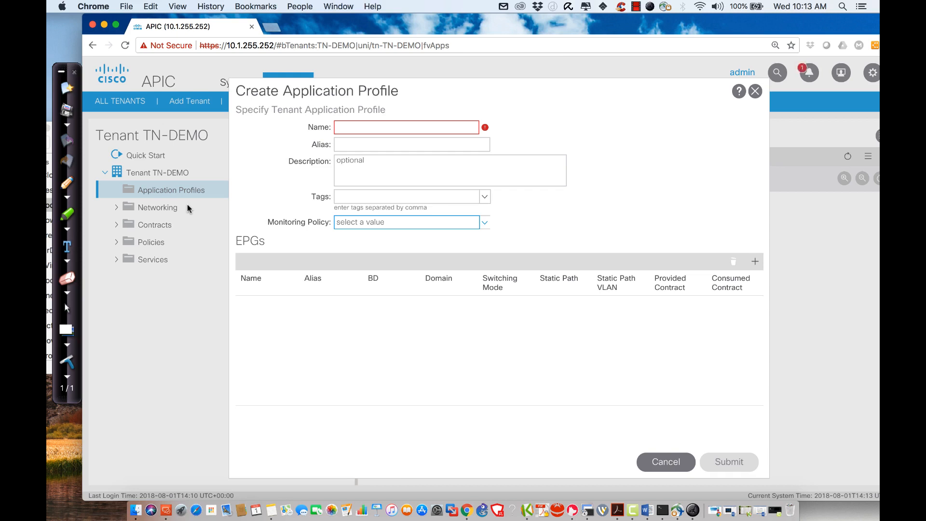
left_click(348, 127)
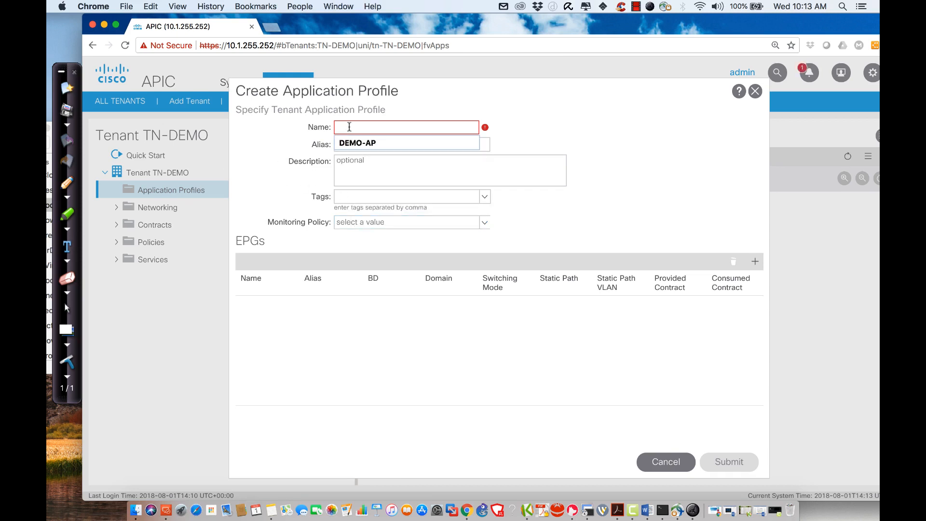
type("AP-")
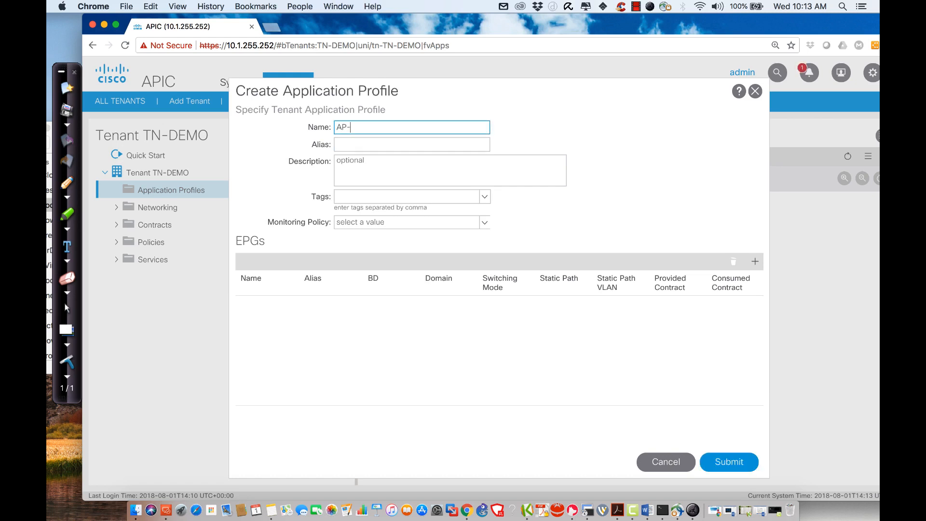
type("DEMO")
- Discard the unfinished EPG row and submit application profile AP-DEMO
left_click(753, 263)
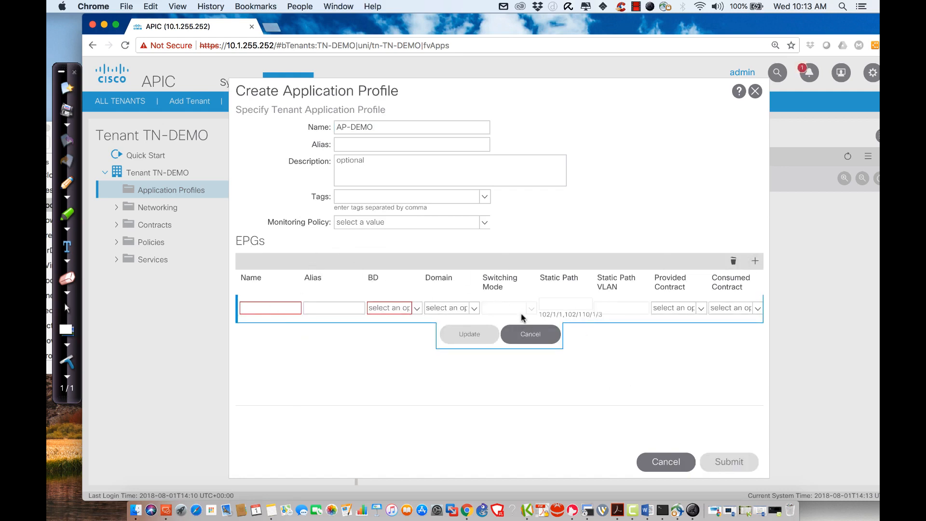
left_click(546, 336)
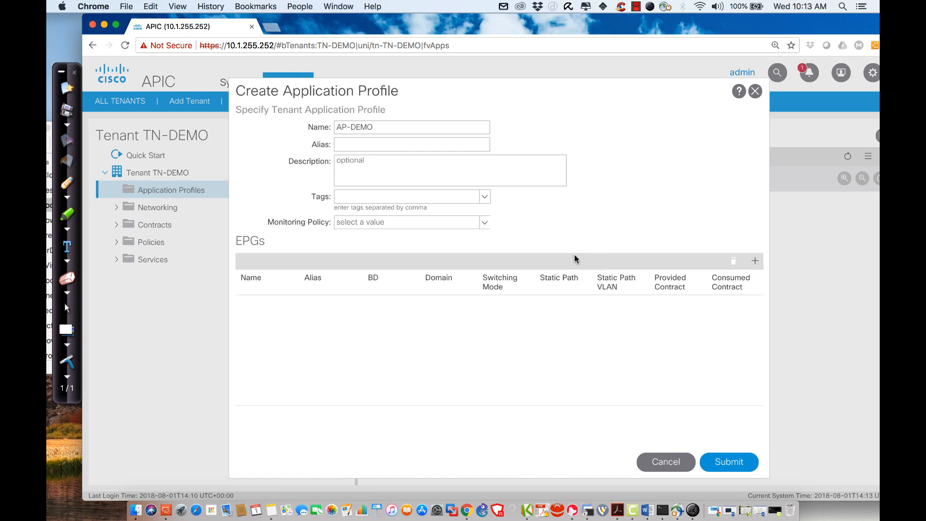
left_click(731, 463)
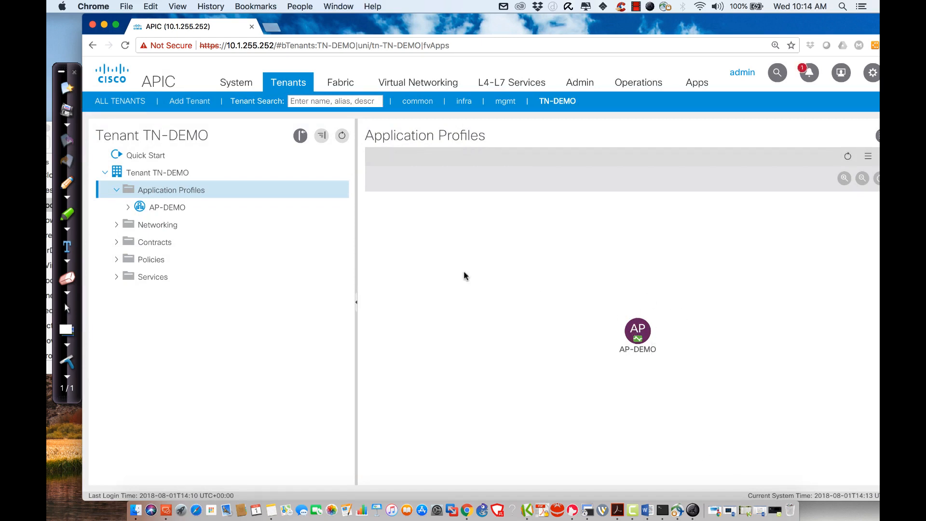
- Open the AP-DEMO application profile's Topology view
left_click(154, 215)
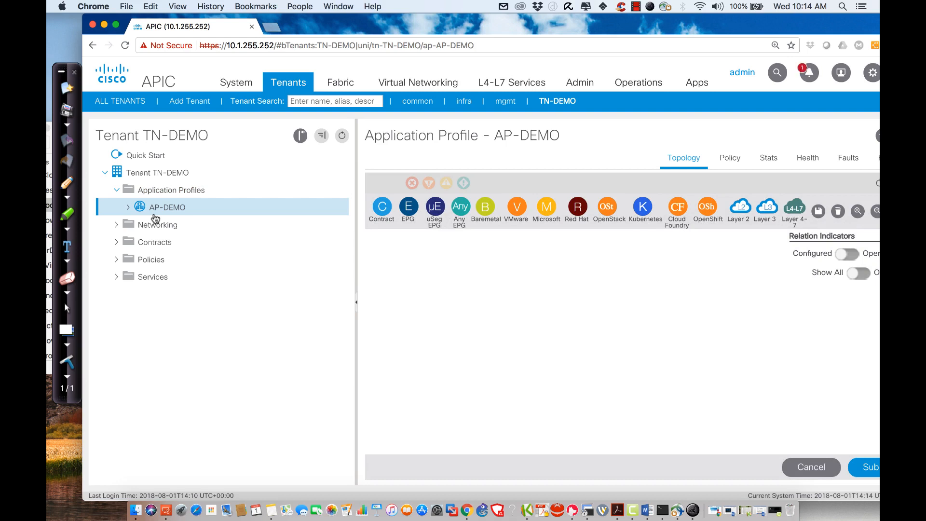
left_click_drag(439, 22, 403, 22)
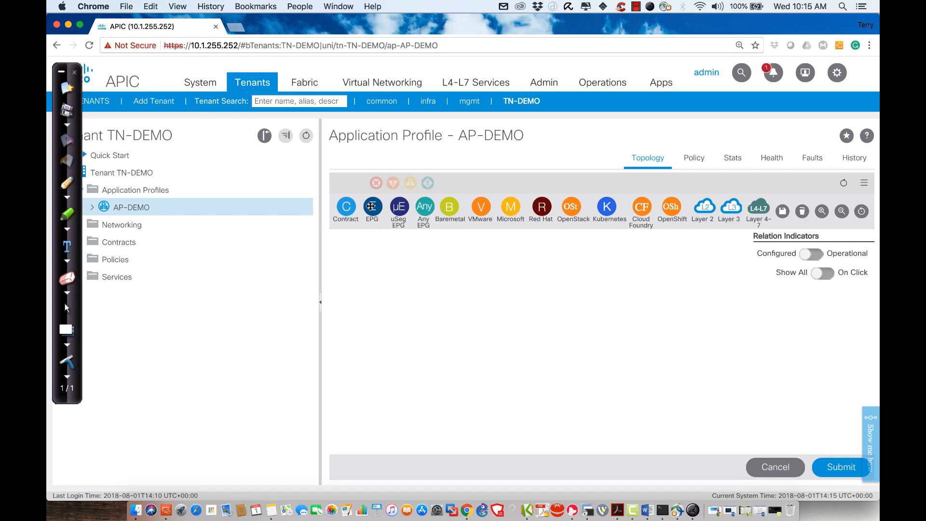
- Place EPG-WWW on the topology canvas with bridge domain DB-DEMO
left_click_drag(371, 208, 424, 302)
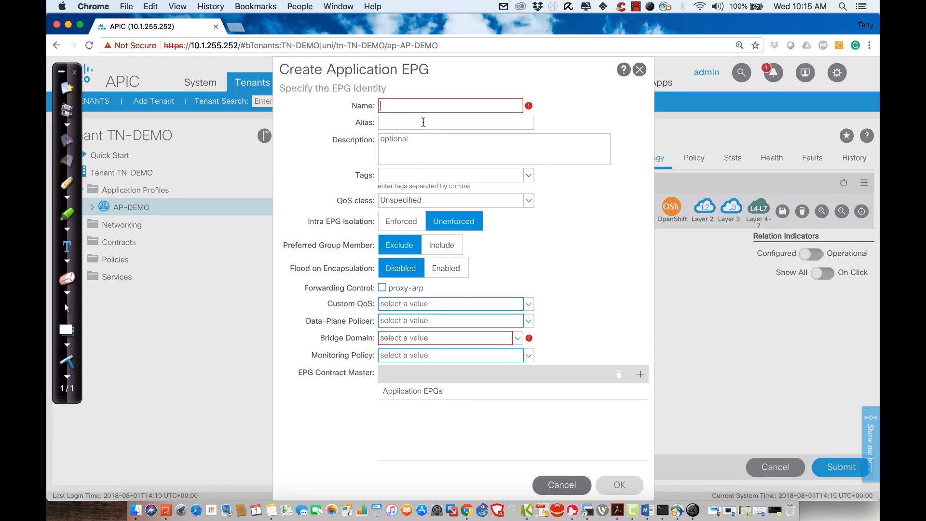
mouse_move(450, 106)
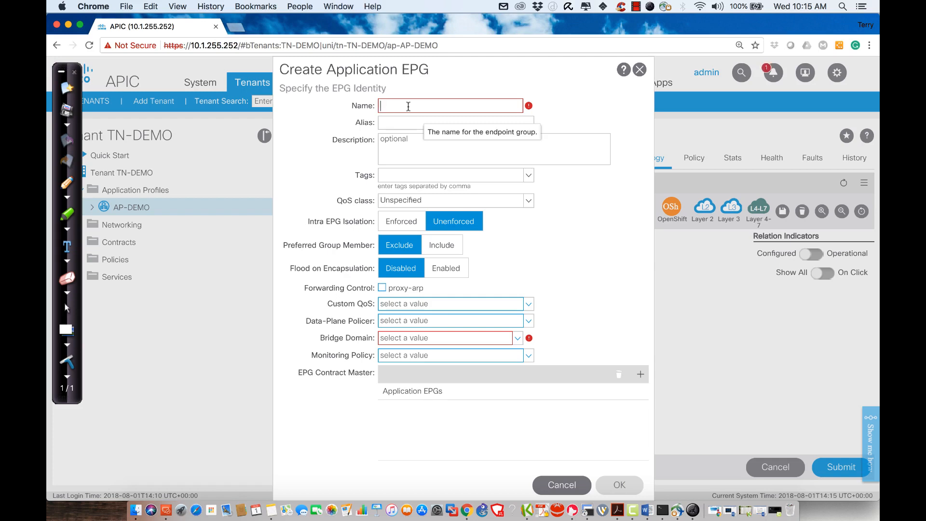
type("EPG")
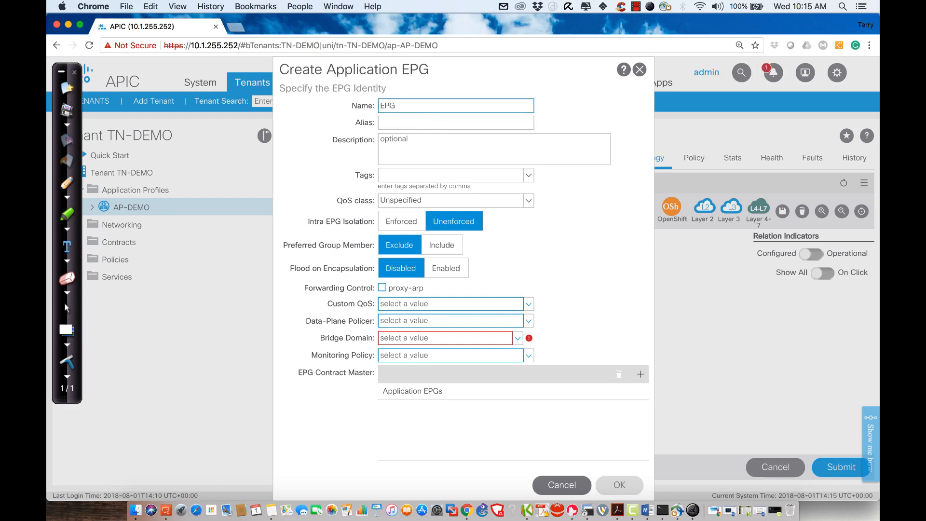
type("-WWW")
left_click(518, 339)
left_click(402, 356)
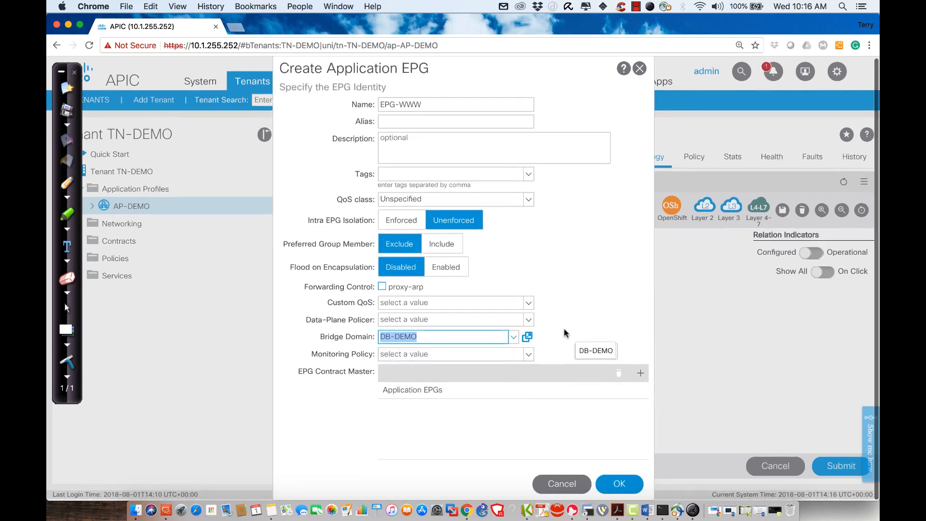
mouse_move(446, 338)
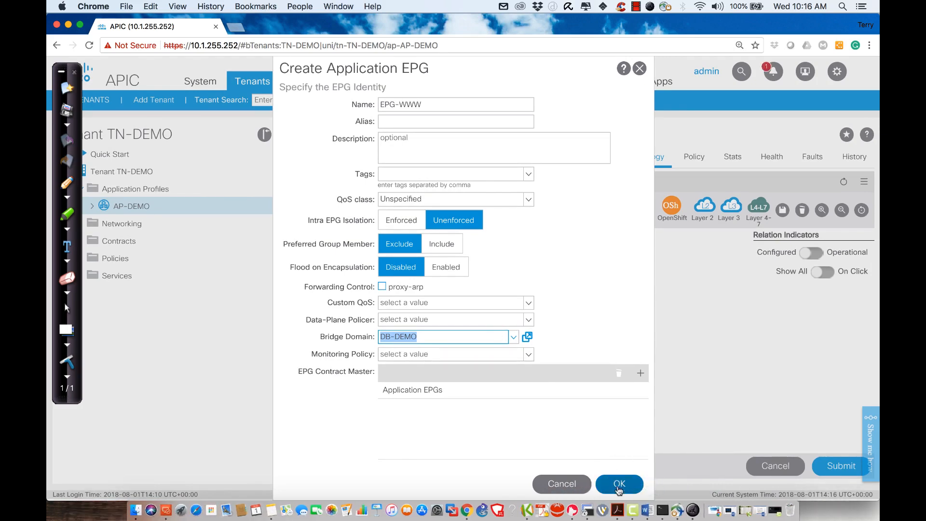
left_click(618, 485)
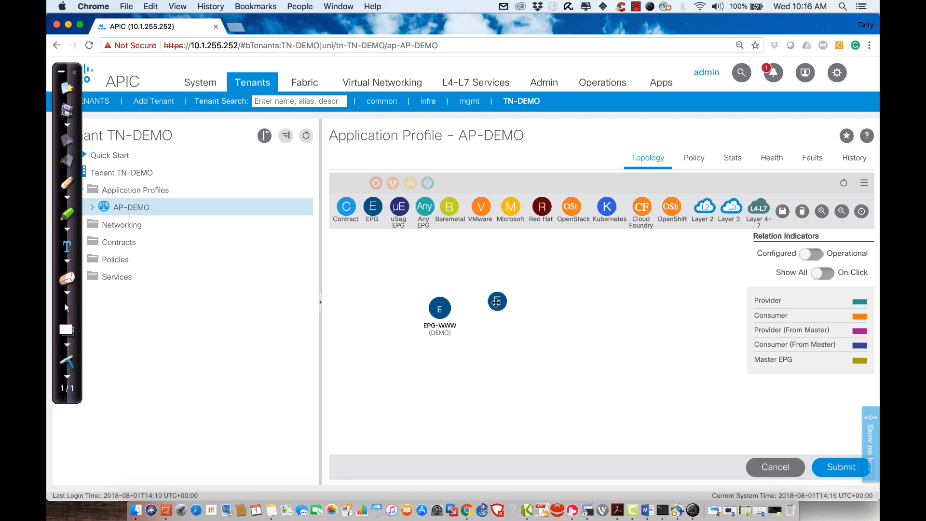
- Place EPG-APP on the topology canvas with bridge domain DB-DEMO
left_click_drag(373, 207, 496, 309)
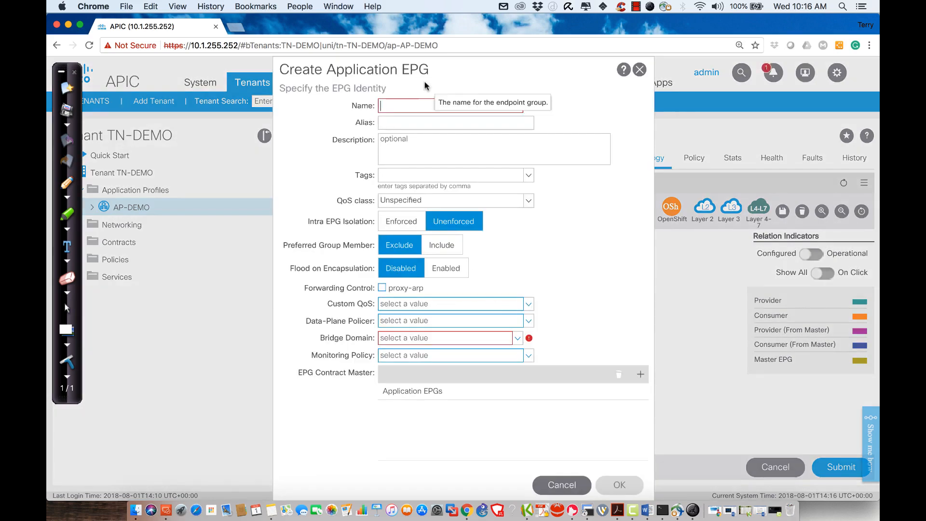
type("EPG-D")
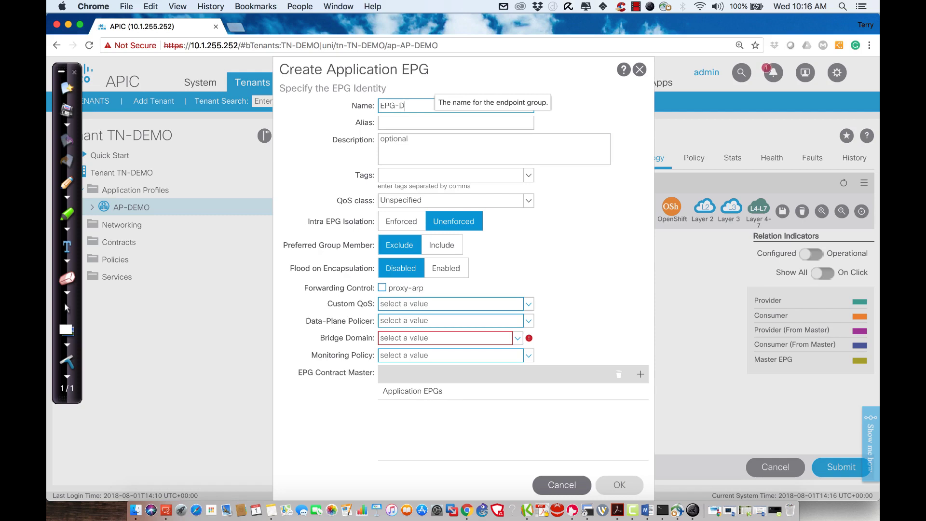
key("BackSpace")
type("APP")
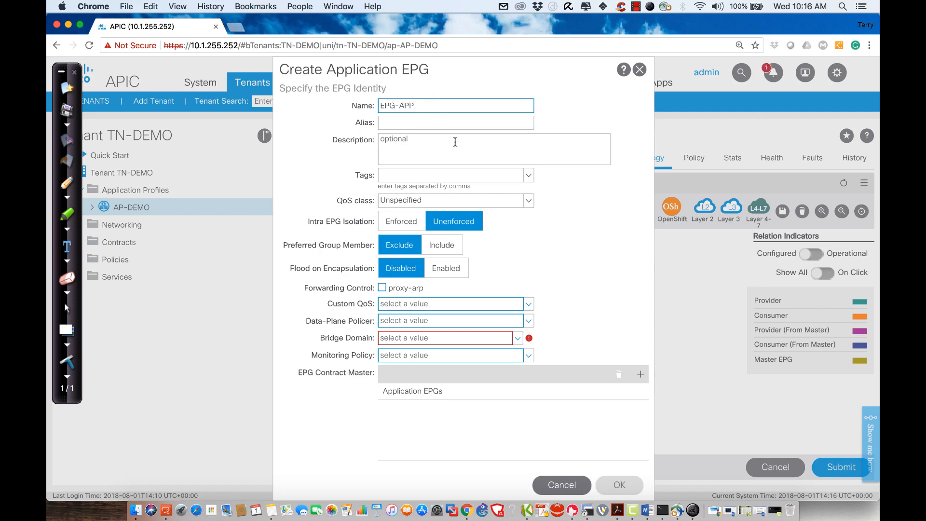
left_click(427, 339)
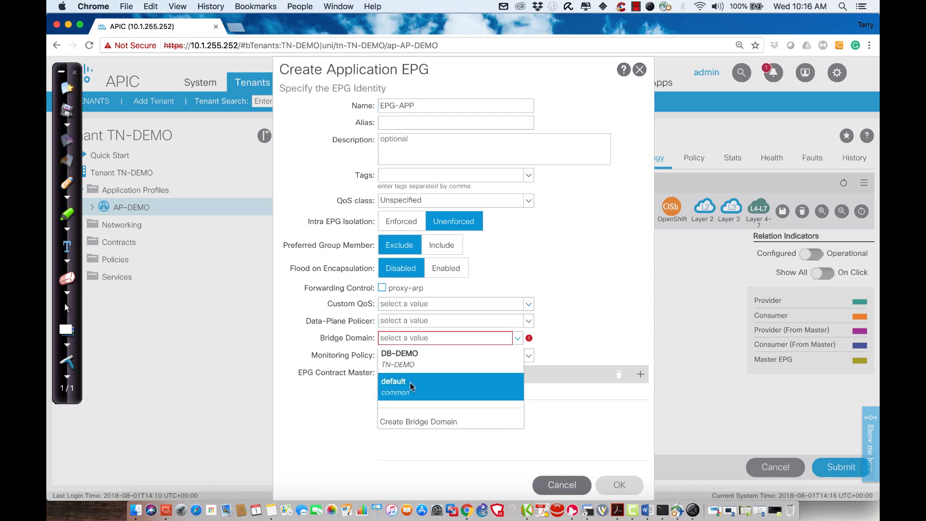
left_click(405, 358)
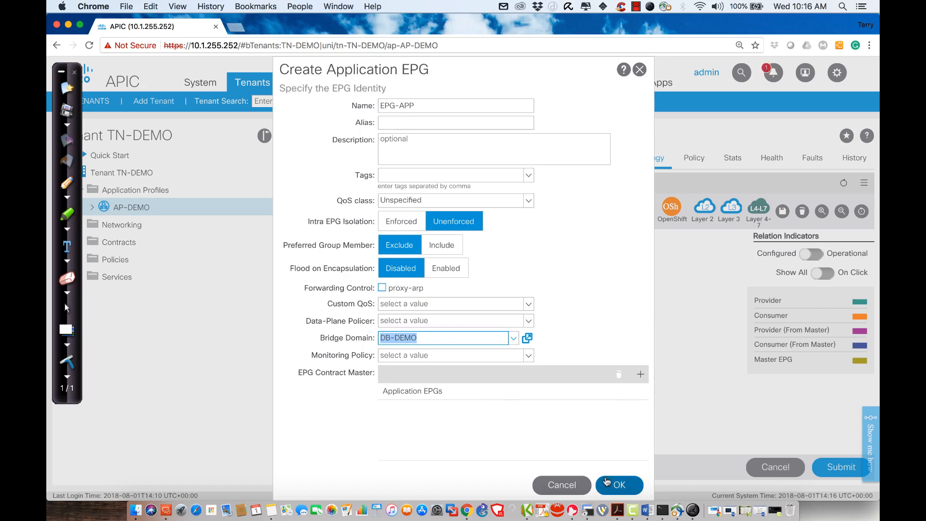
left_click(624, 489)
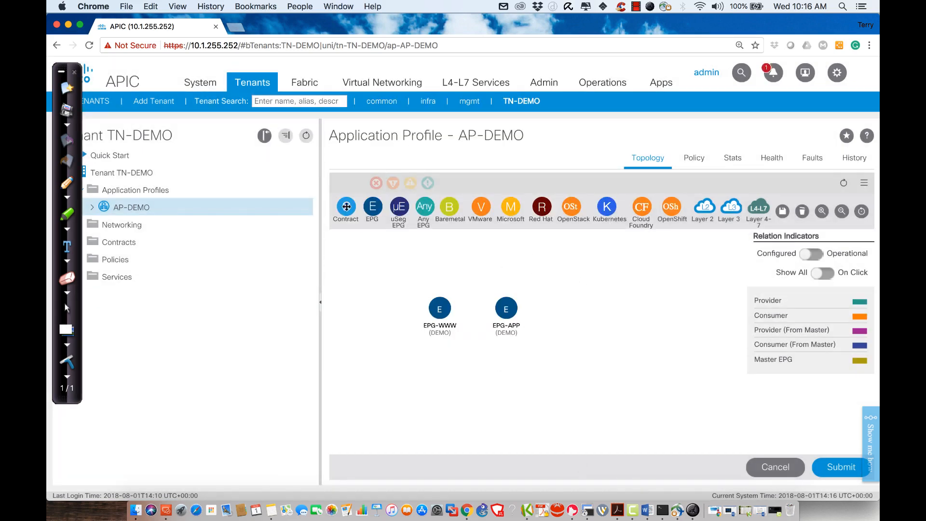
- Place EPG-DB on the topology canvas with bridge domain DB-DEMO
left_click_drag(372, 207, 577, 310)
left_click(404, 101)
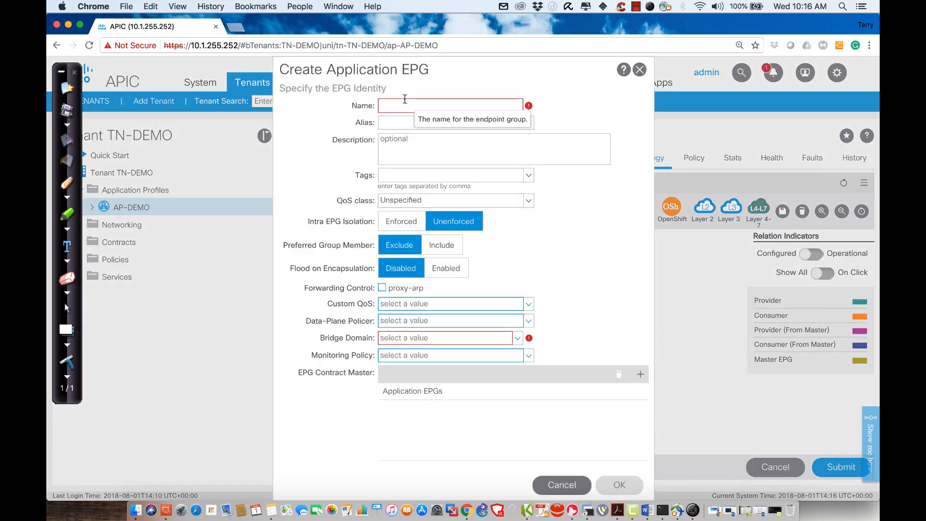
type("EP")
type("G-DB")
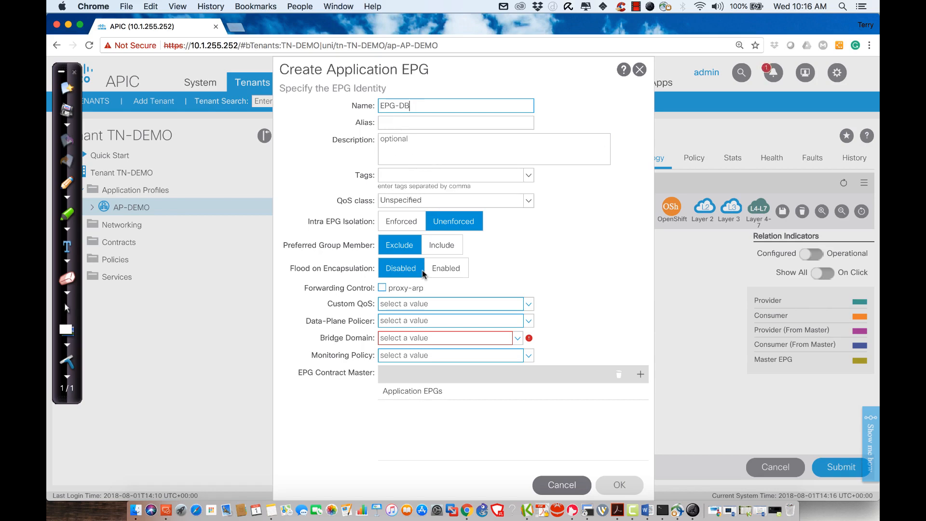
left_click(424, 343)
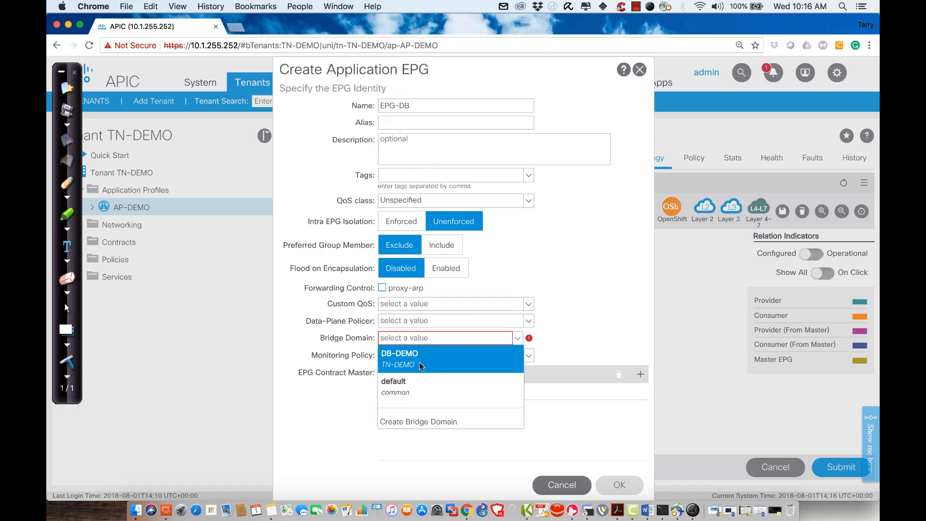
left_click(420, 362)
left_click(618, 485)
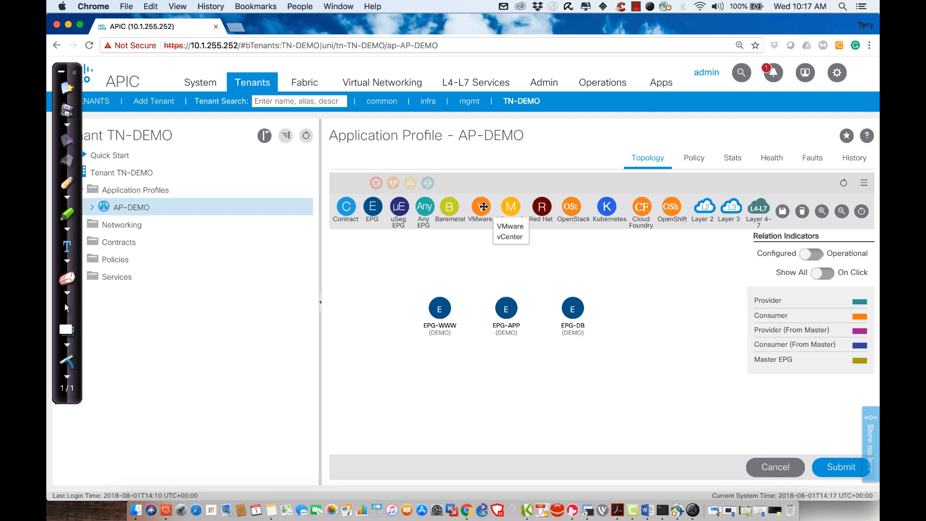
mouse_move(482, 208)
left_mouse_down()
mouse_move(389, 308)
mouse_move(398, 345)
mouse_move(419, 342)
left_mouse_up()
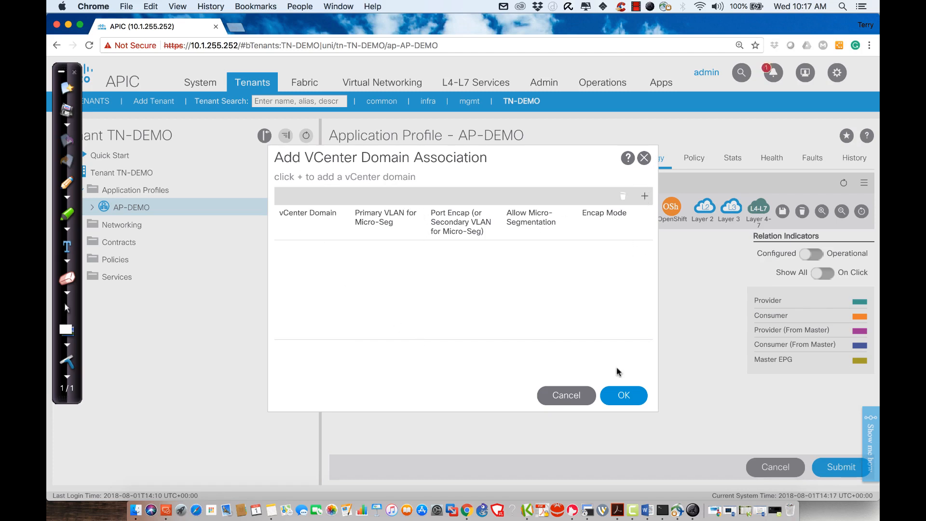
left_click(572, 395)
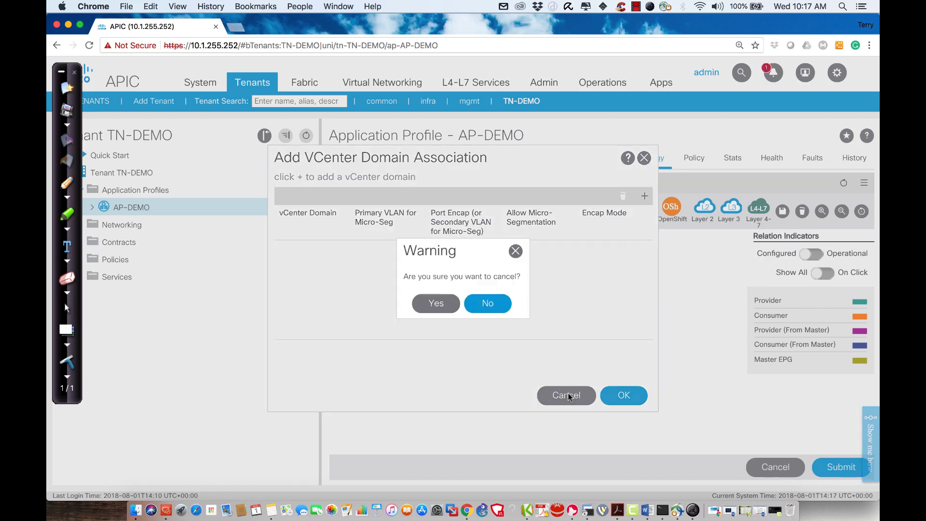
left_click(436, 304)
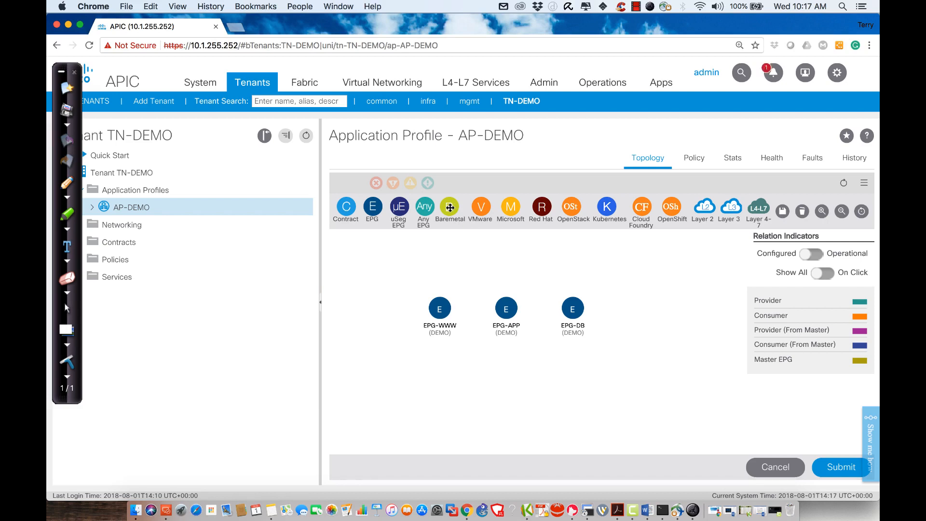
mouse_move(450, 208)
left_mouse_down()
mouse_move(377, 384)
mouse_move(423, 354)
left_mouse_up()
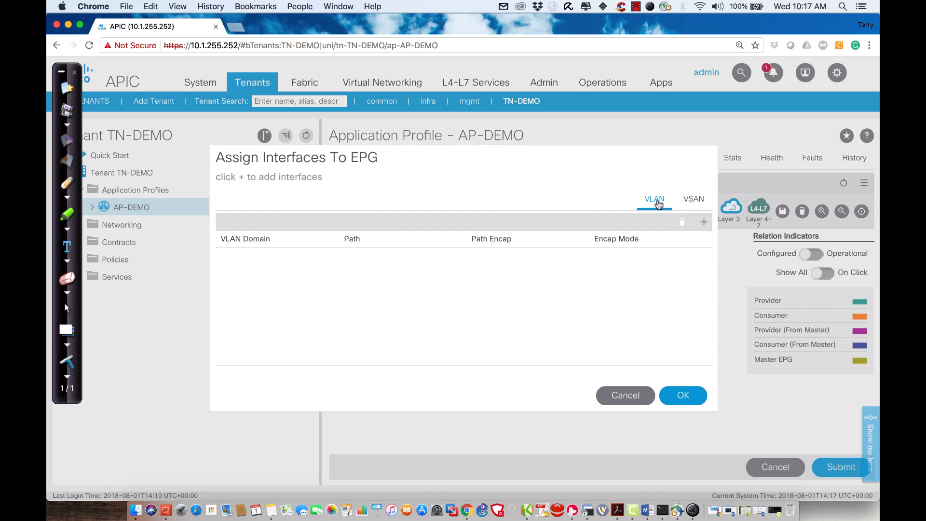
left_click(696, 201)
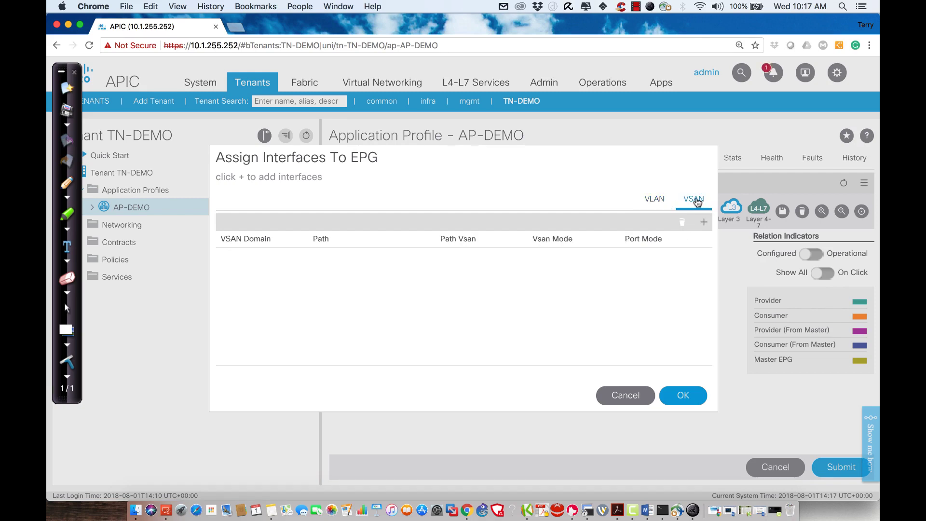
left_click(655, 206)
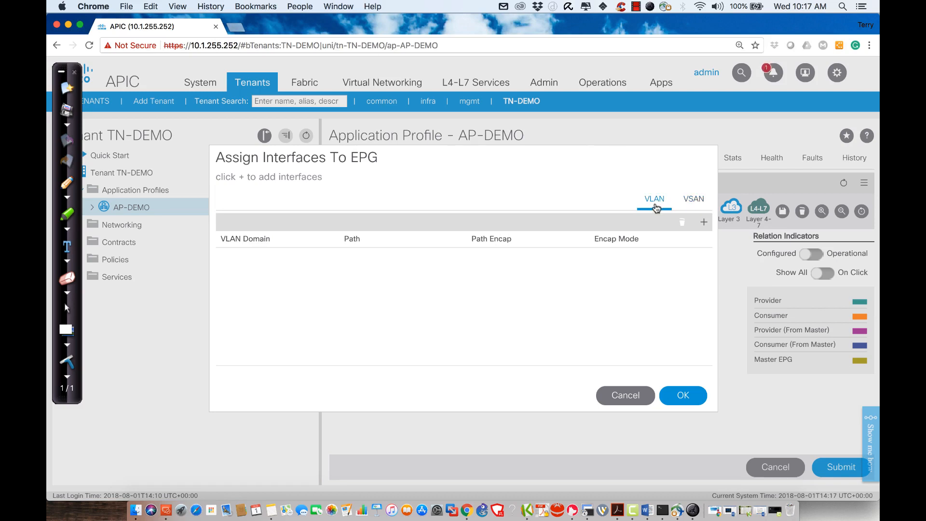
left_click(704, 223)
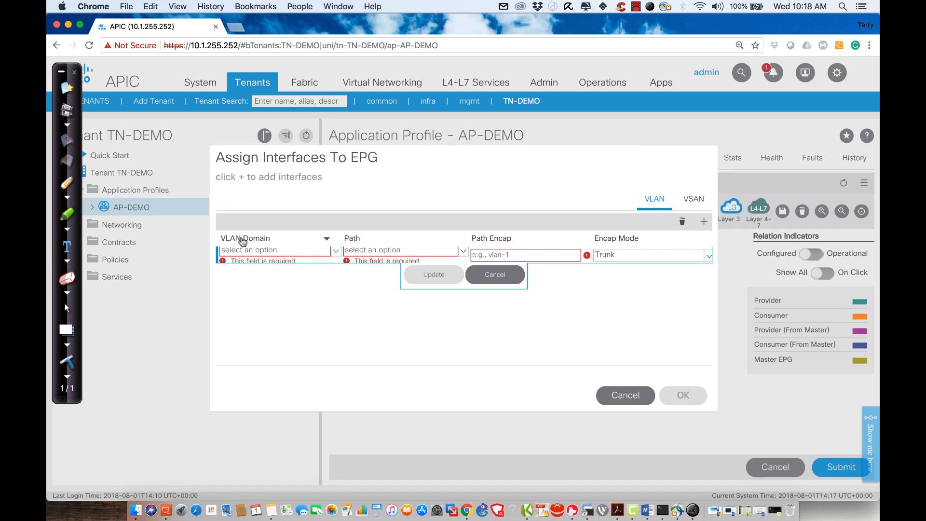
left_click(335, 252)
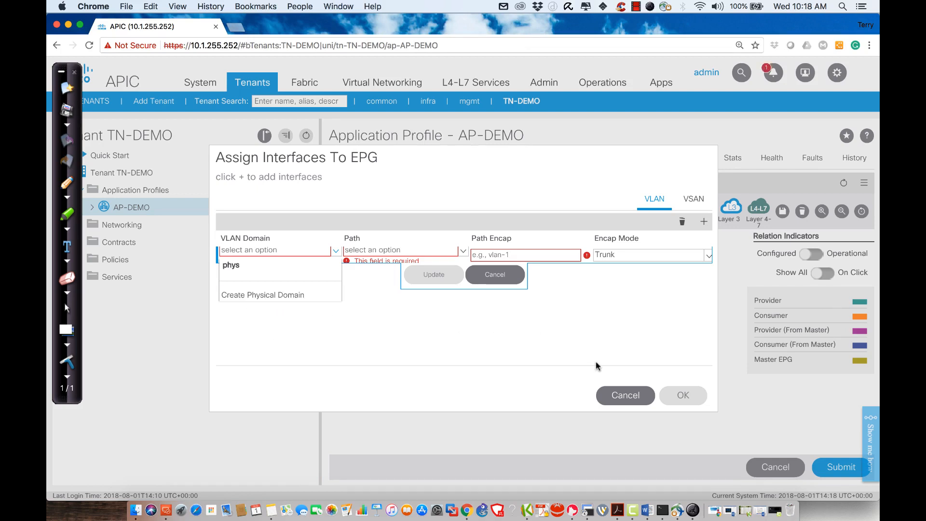
left_click(624, 394)
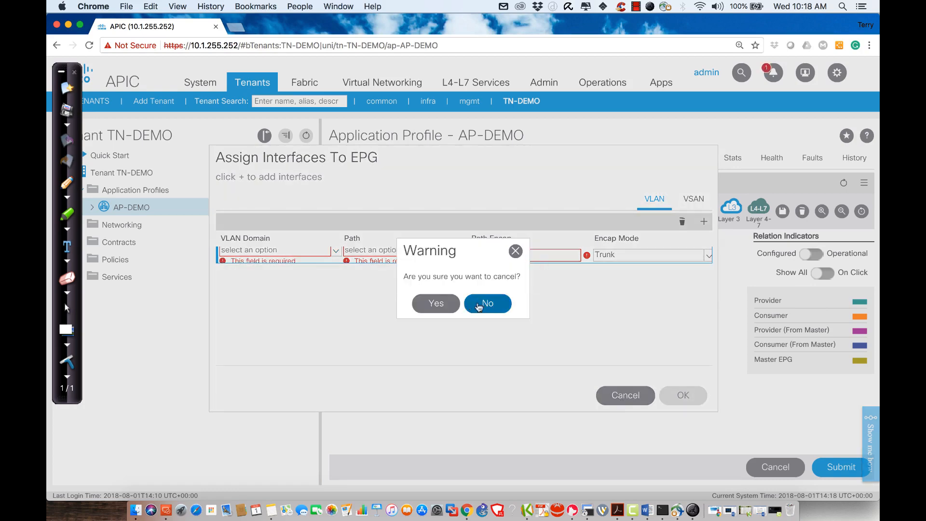
left_click(437, 307)
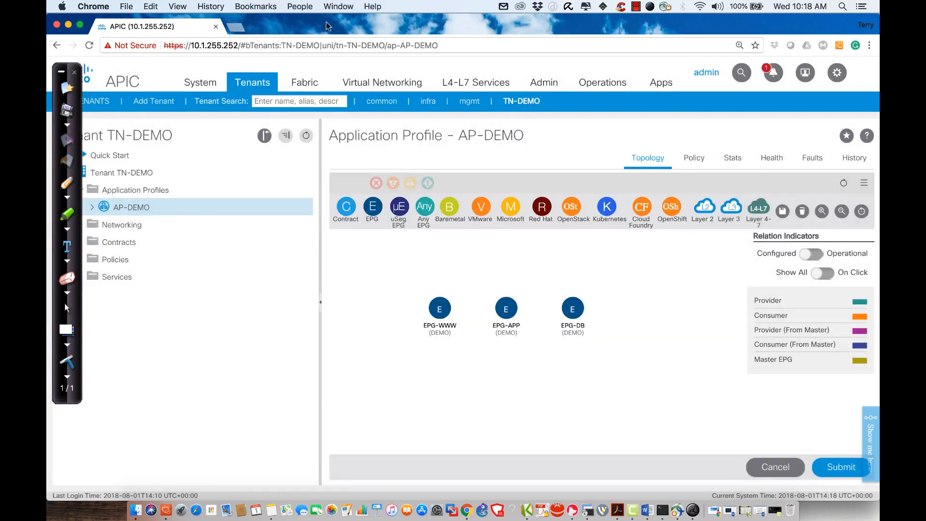
- Go to Fabric Access Policies and expand Physical and External Domains
left_click_drag(324, 30, 360, 15)
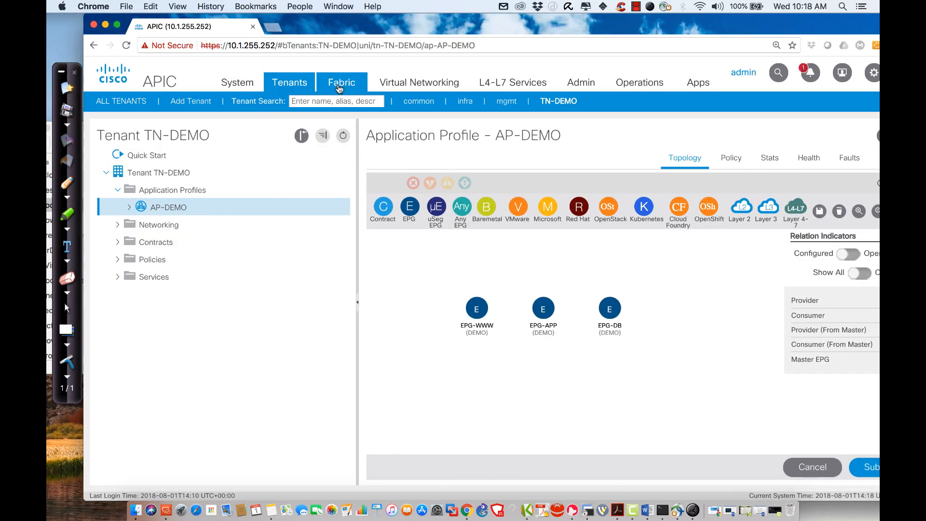
left_click(339, 88)
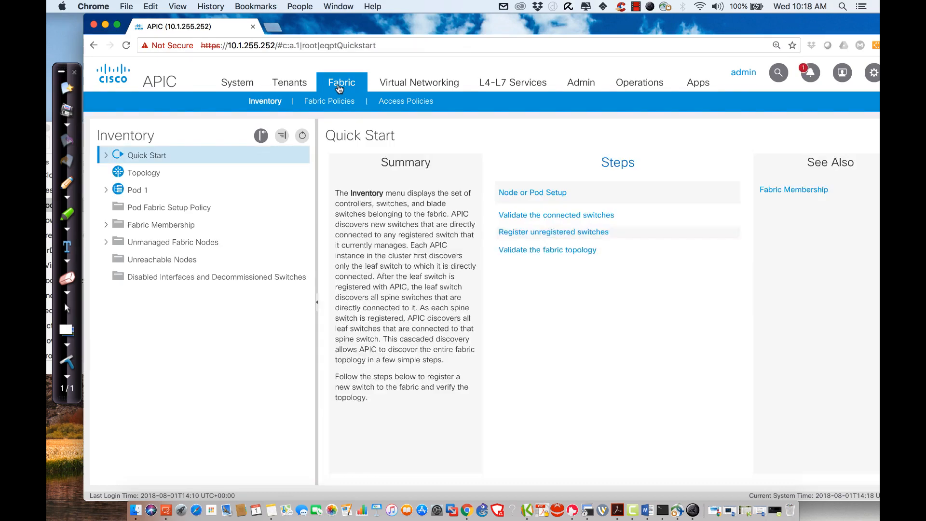
left_click(396, 103)
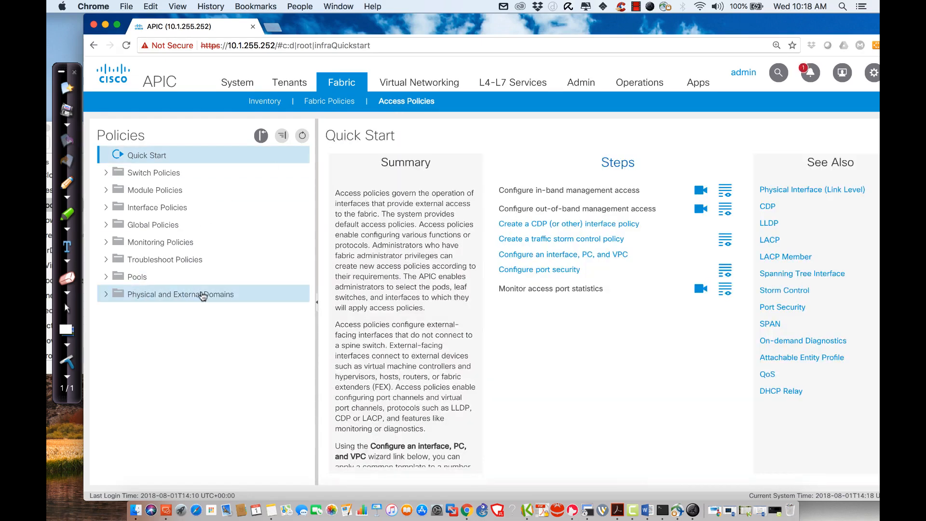
left_click(107, 296)
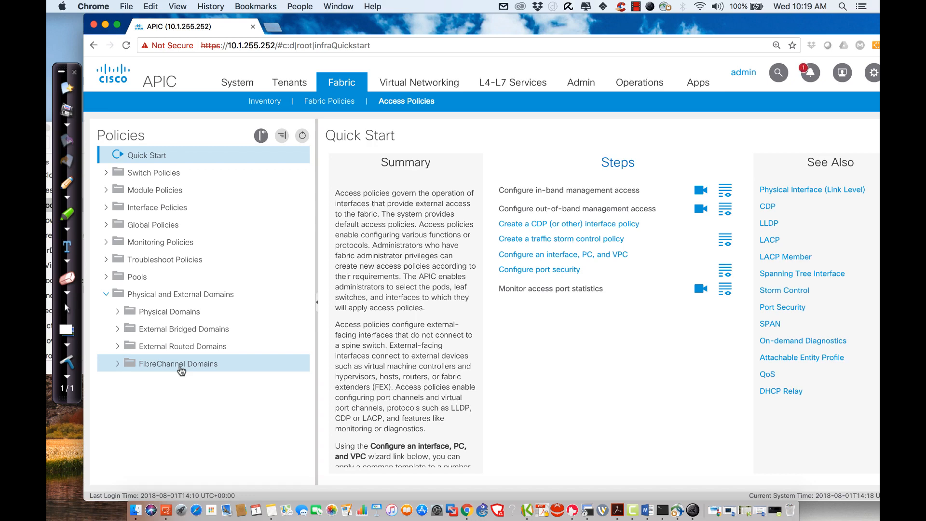
- Switch to Virtual Networking and list the VMM domain providers
left_click(401, 87)
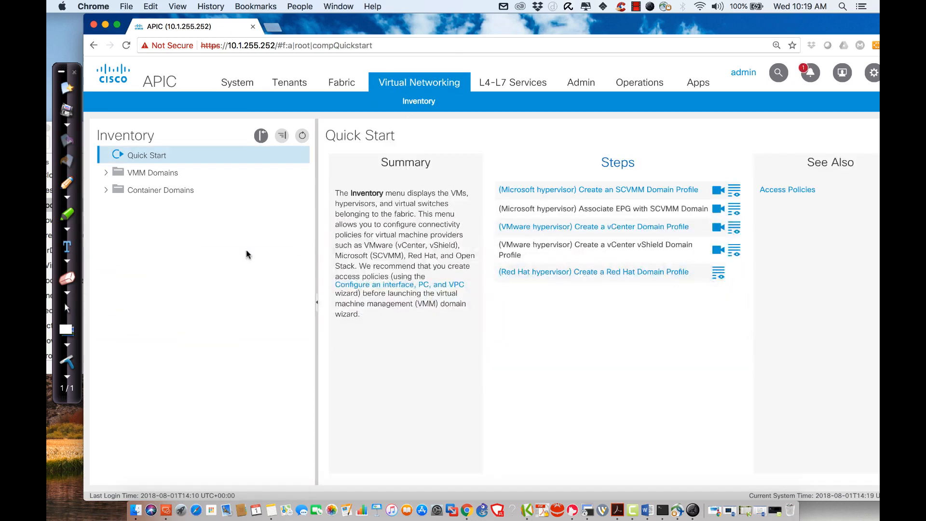
left_click(108, 175)
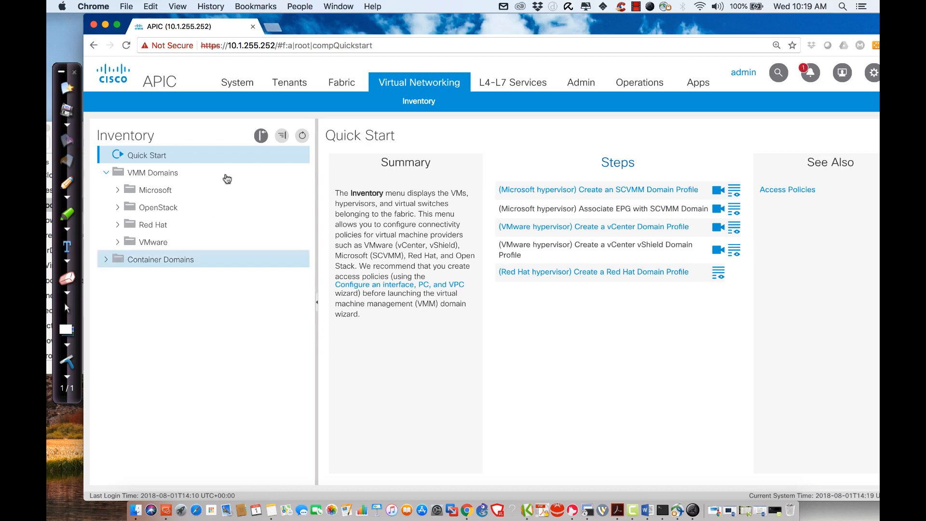
- Return to Fabric Access Policies and expand the domains and Pools categories
left_click(347, 87)
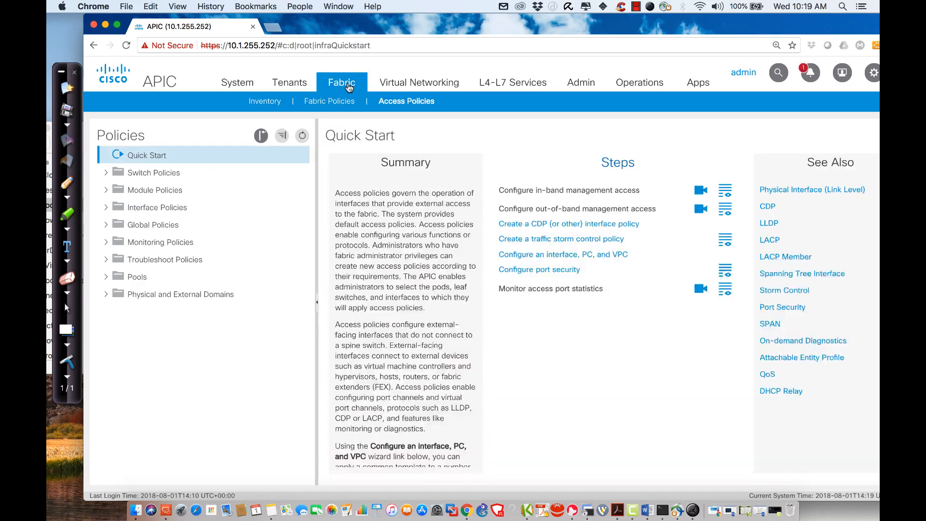
left_click(106, 295)
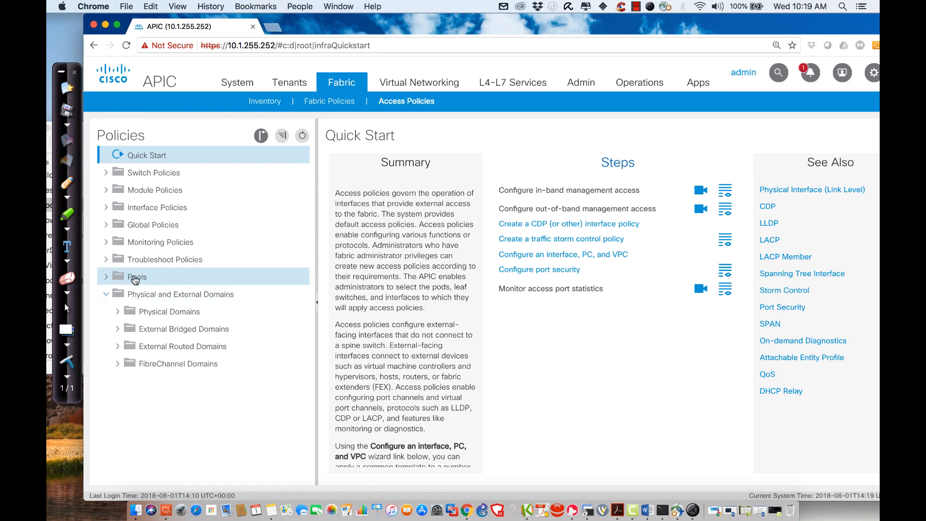
left_click(107, 280)
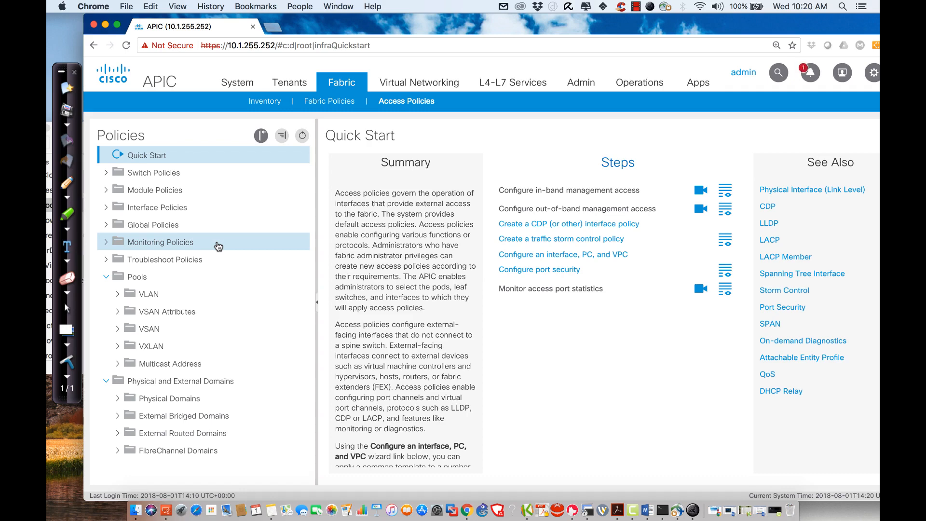
- Navigate Tenants > Application Profiles > AP-DEMO and expand its folders
left_click(295, 85)
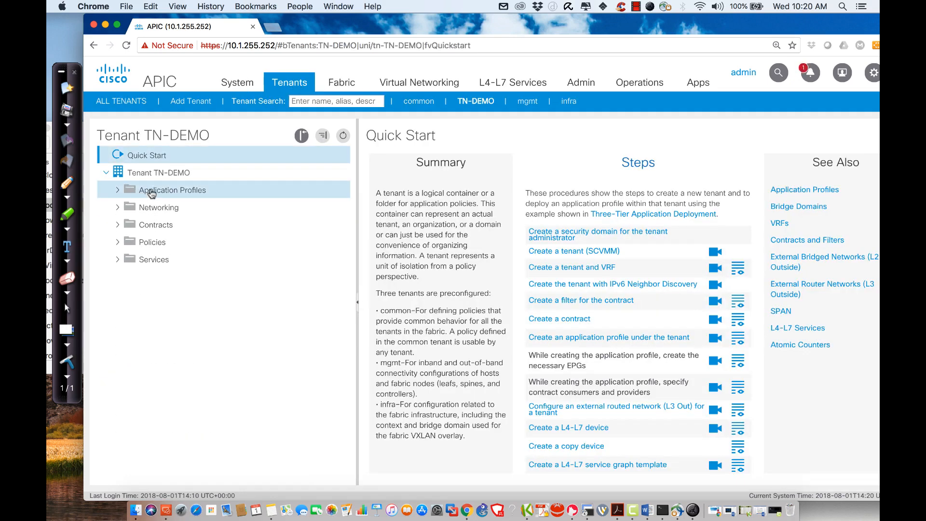
left_click(151, 192)
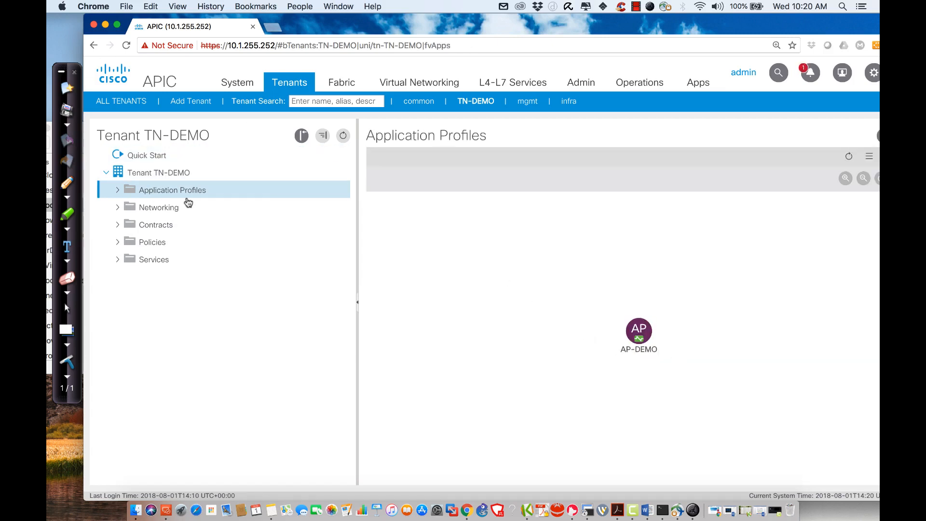
left_click(118, 190)
left_click(156, 209)
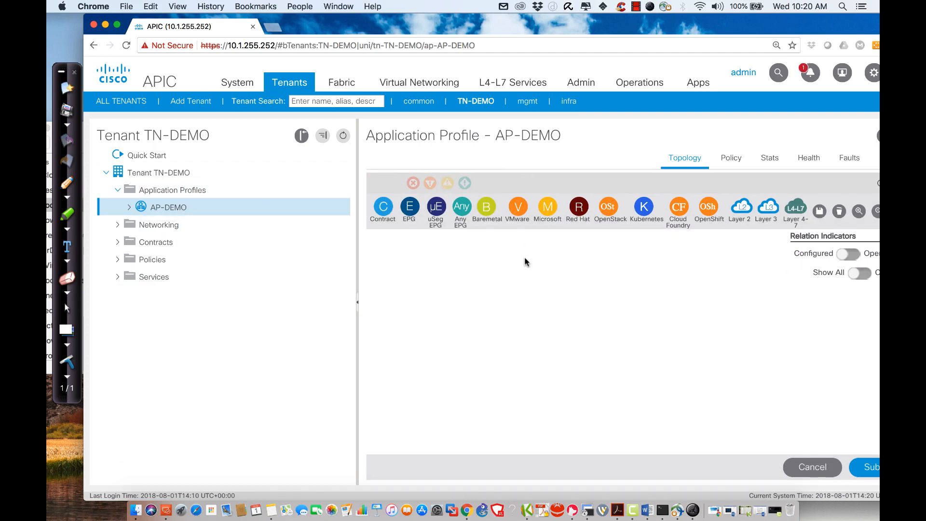
left_click_drag(541, 19, 532, 10)
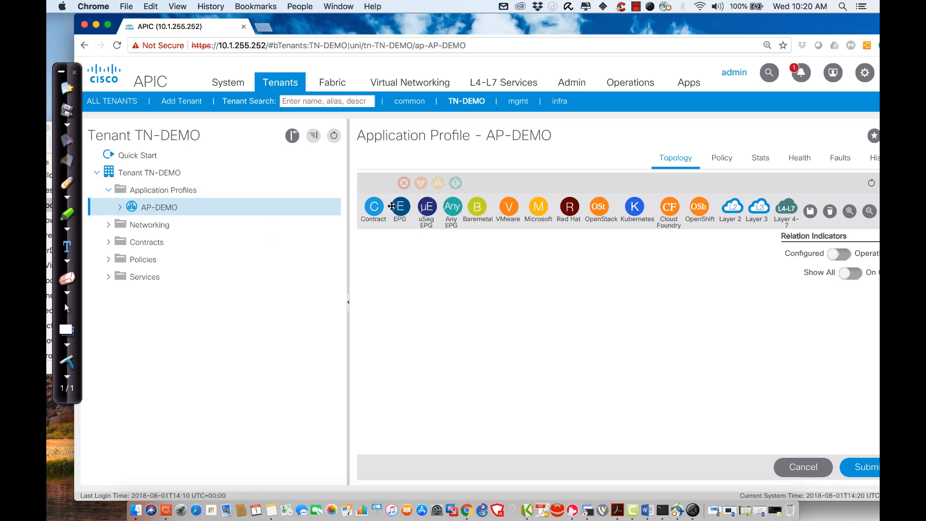
left_click(120, 207)
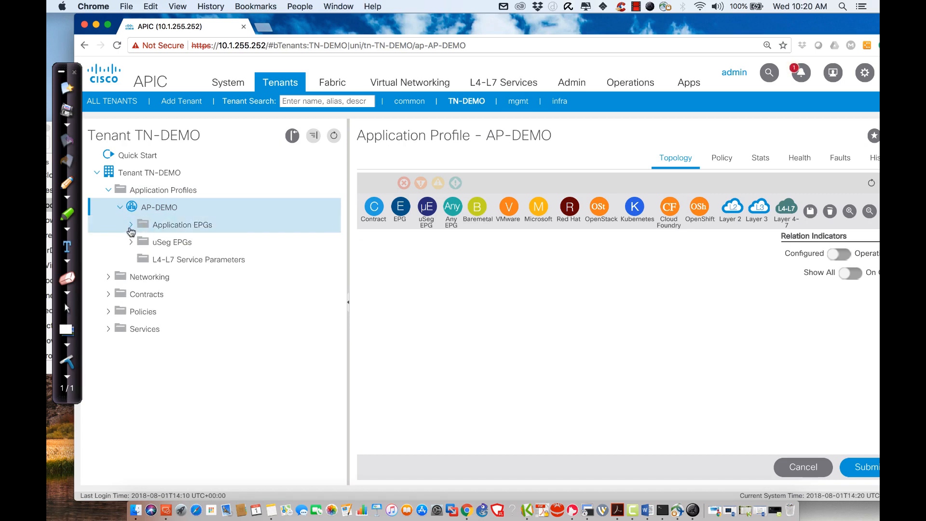
- Create application EPG EPG-CH1 under AP-DEMO on bridge domain DB-DEMO
left_click(169, 226)
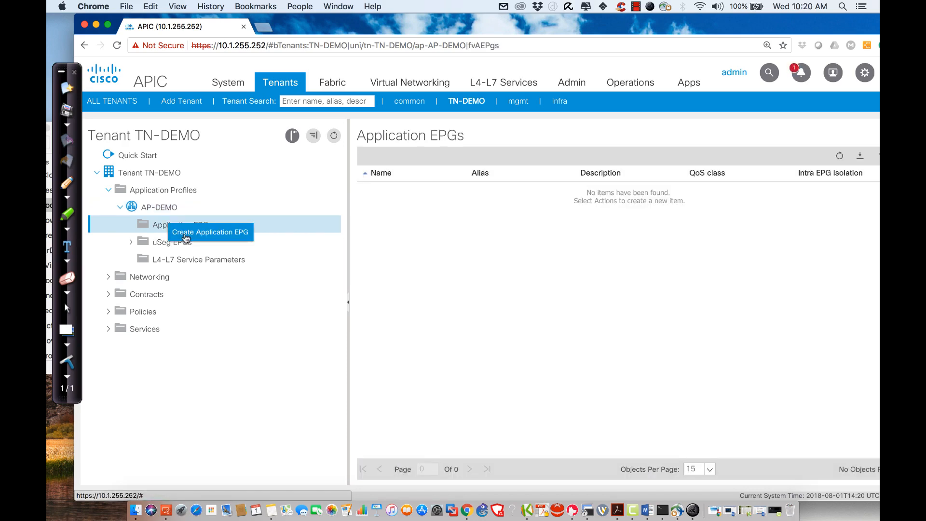
left_click(189, 233)
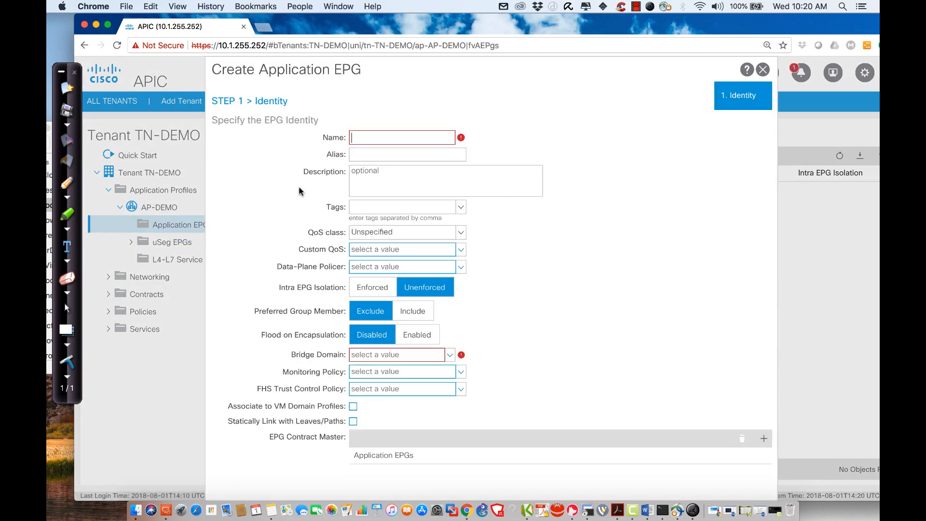
type("EPG-CH1")
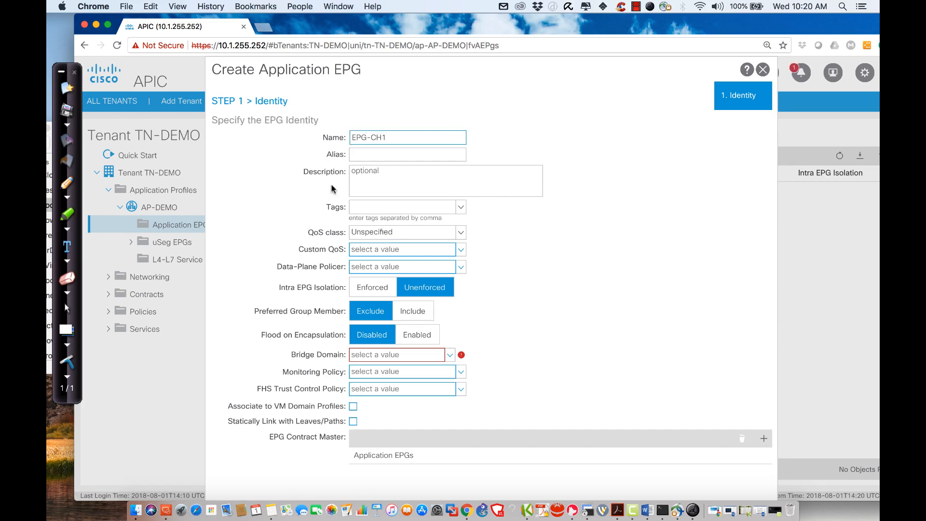
left_click(379, 355)
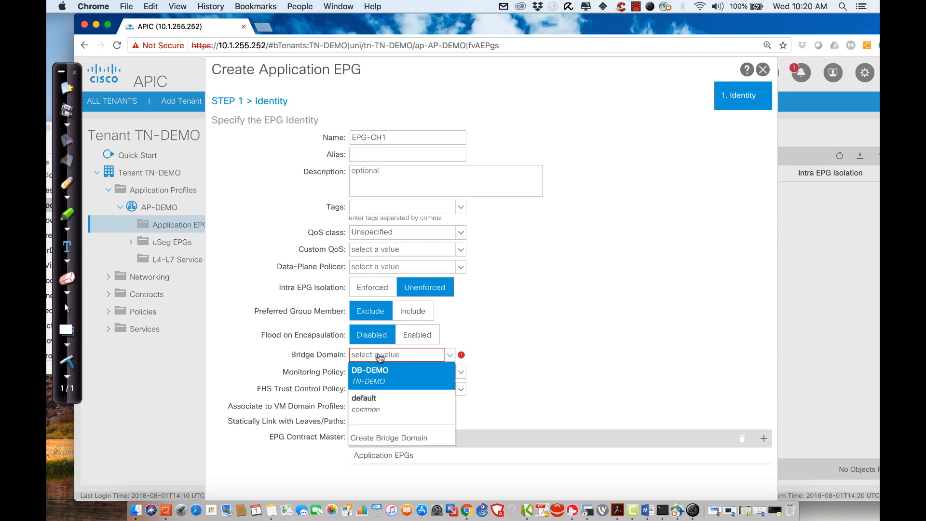
left_click(378, 371)
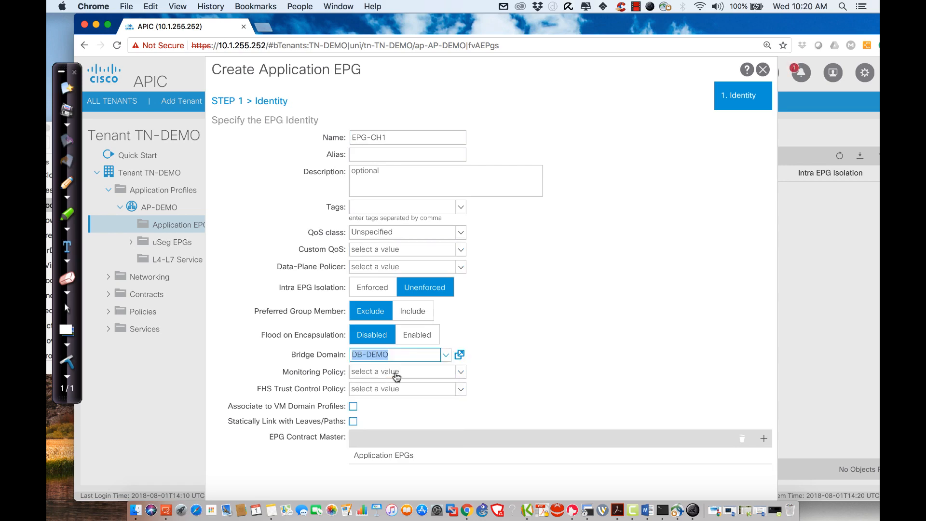
scroll(545, 361, "down", 2)
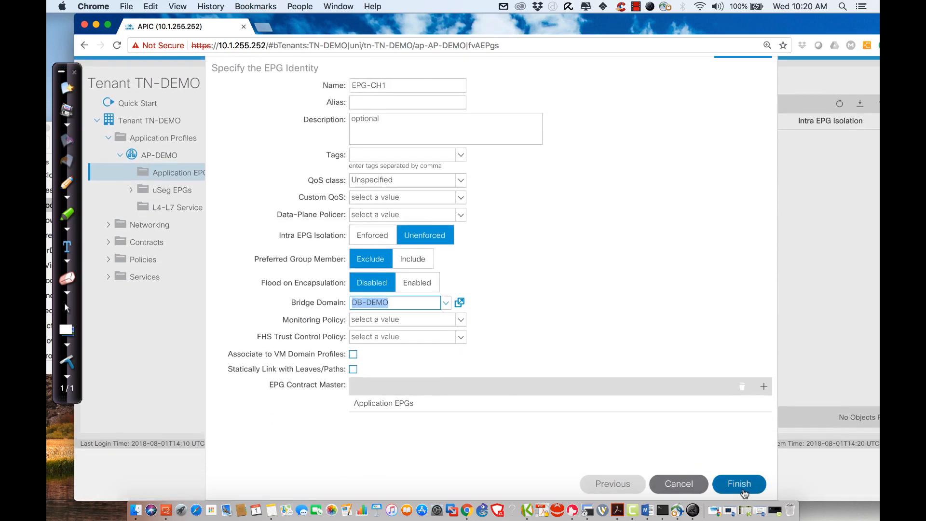
left_click(743, 494)
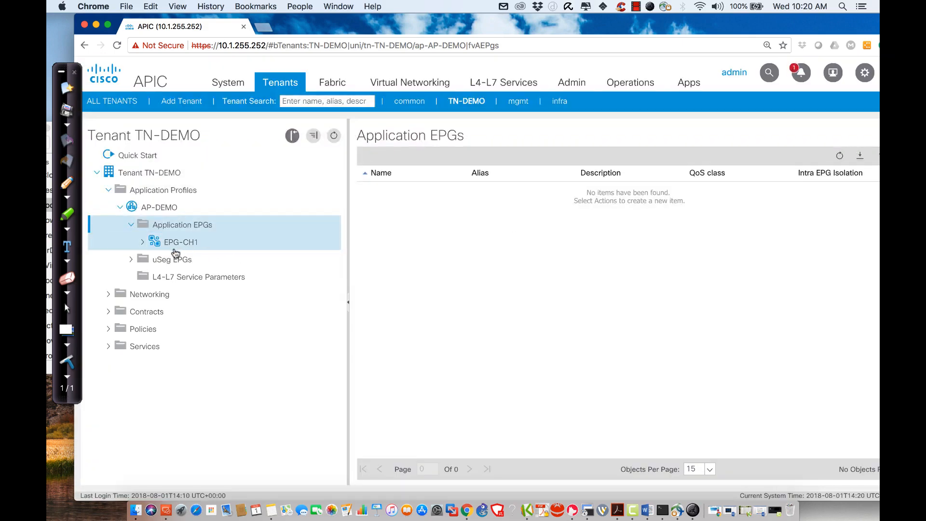
- Create application EPG EPG-CH2 under AP-DEMO on bridge domain DB-DEMO and finish
right_click(161, 228)
left_click(179, 234)
type("EPG-CH2")
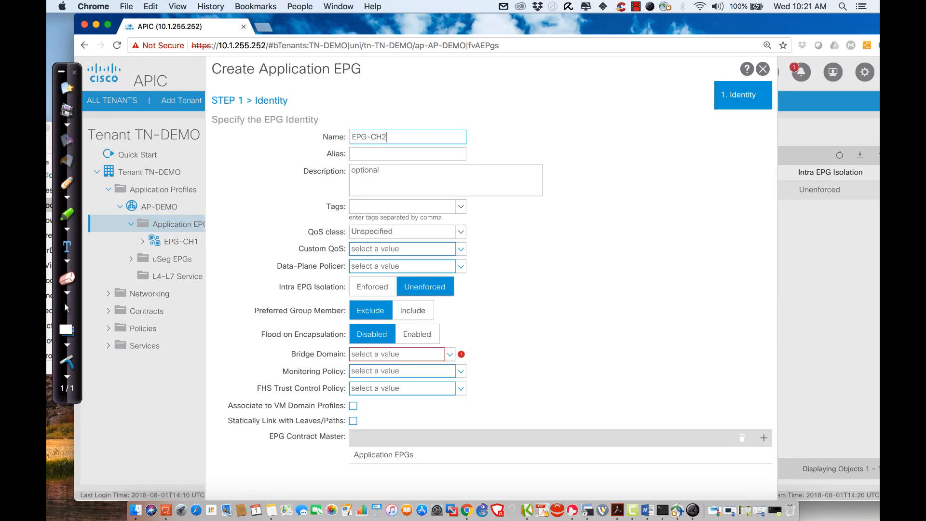
left_click(383, 353)
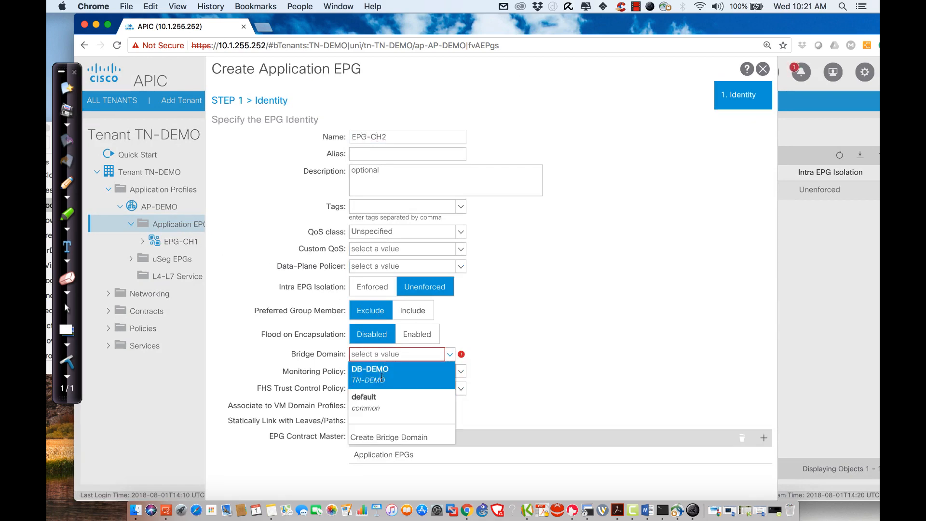
left_click(382, 372)
scroll(626, 387, "down", 3)
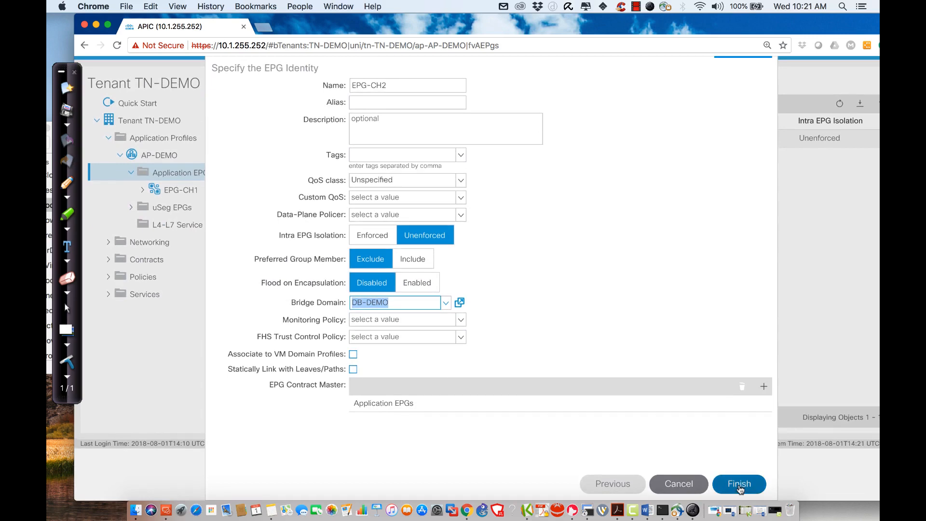
left_click(739, 485)
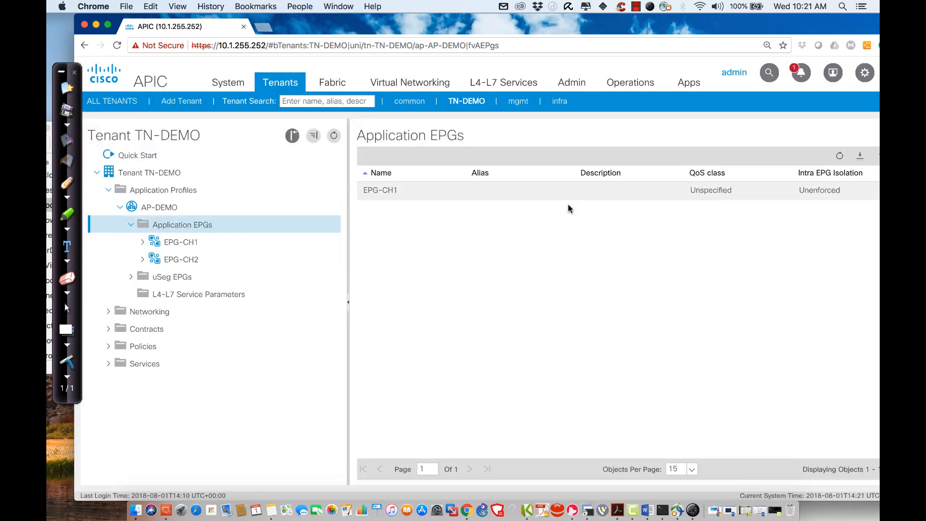
- Submit the AP-DEMO topology with both EPGs, then view TN-DEMO's Networks diagram (VRF-DEMO to DB-DEMO)
left_click(146, 207)
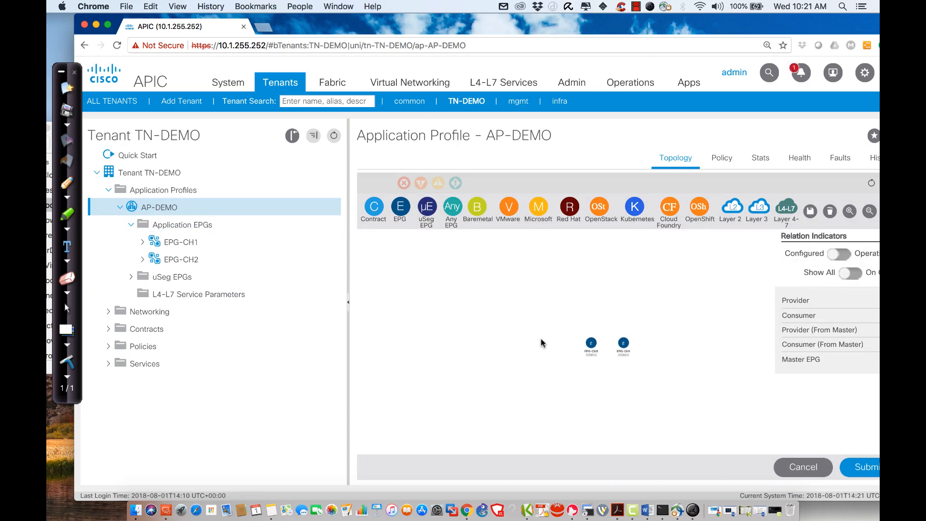
left_click(866, 466)
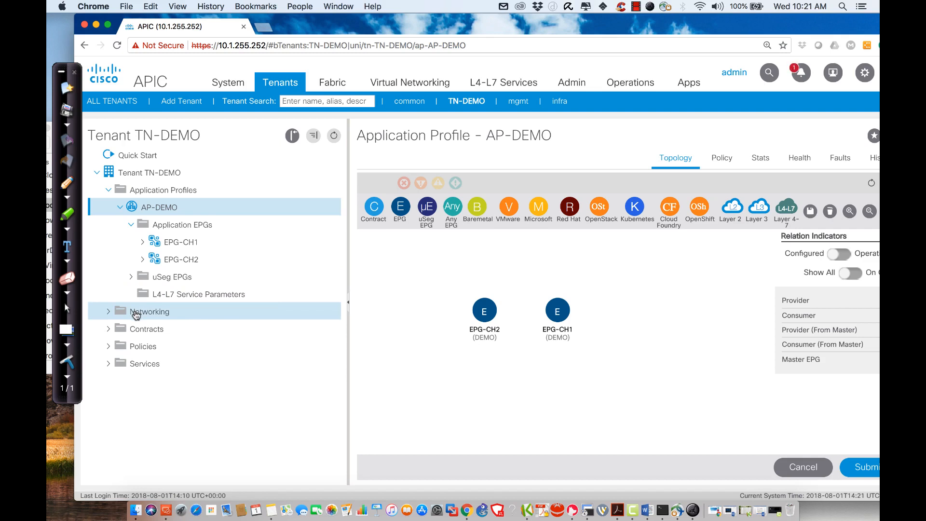
left_click(268, 309)
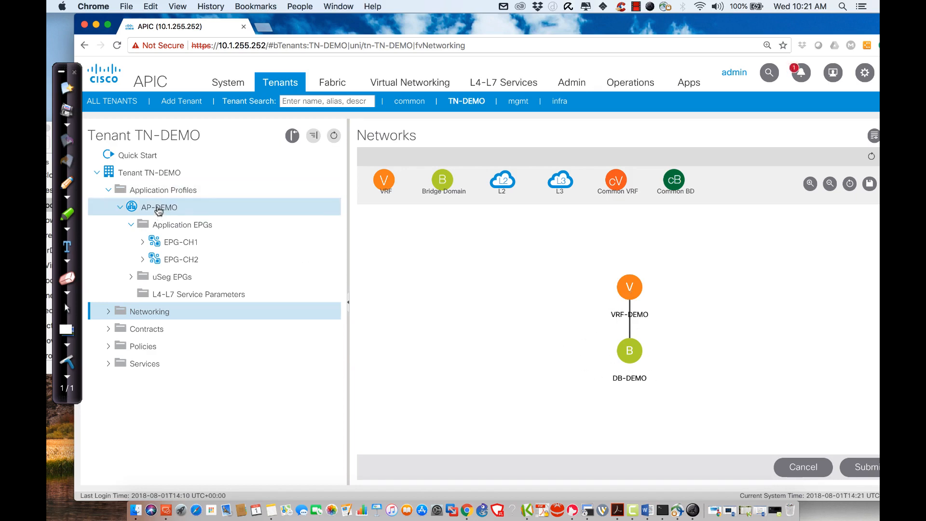
- Back on AP-DEMO, expand EPG-CH1 to list its Domains, Members, Ports, Contracts and Subnets folders
left_click(157, 209)
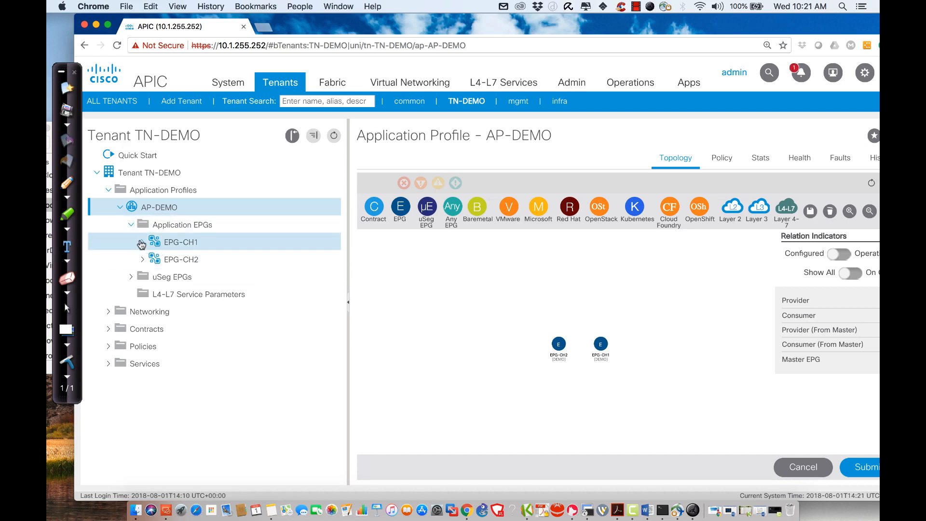
left_click(141, 244)
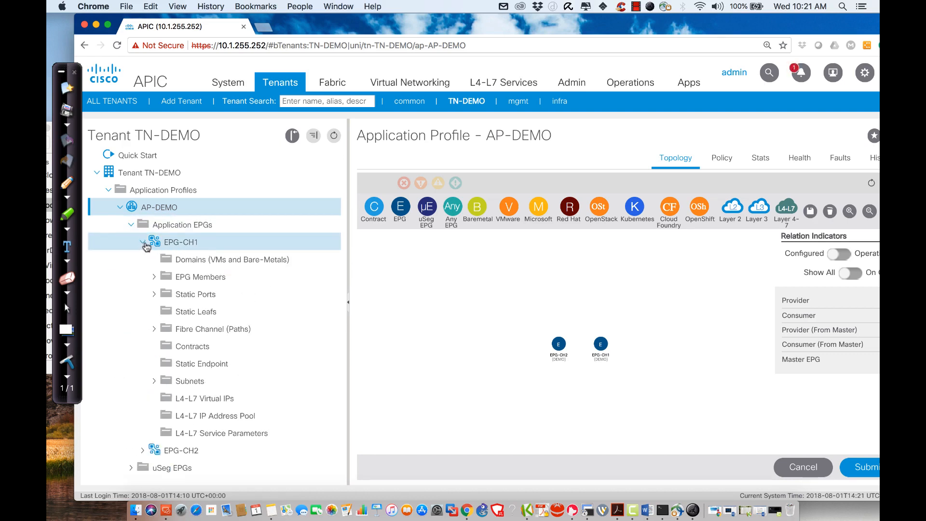
scroll(236, 325, "down", 3)
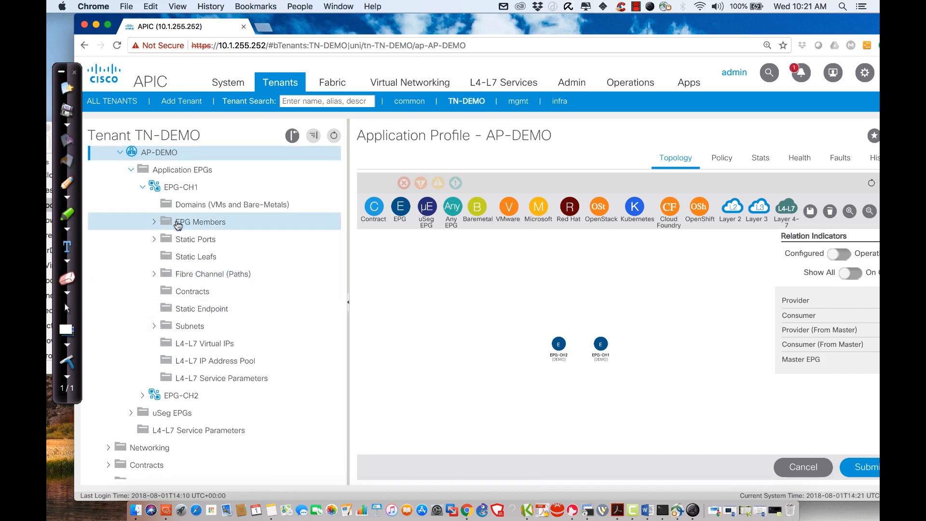